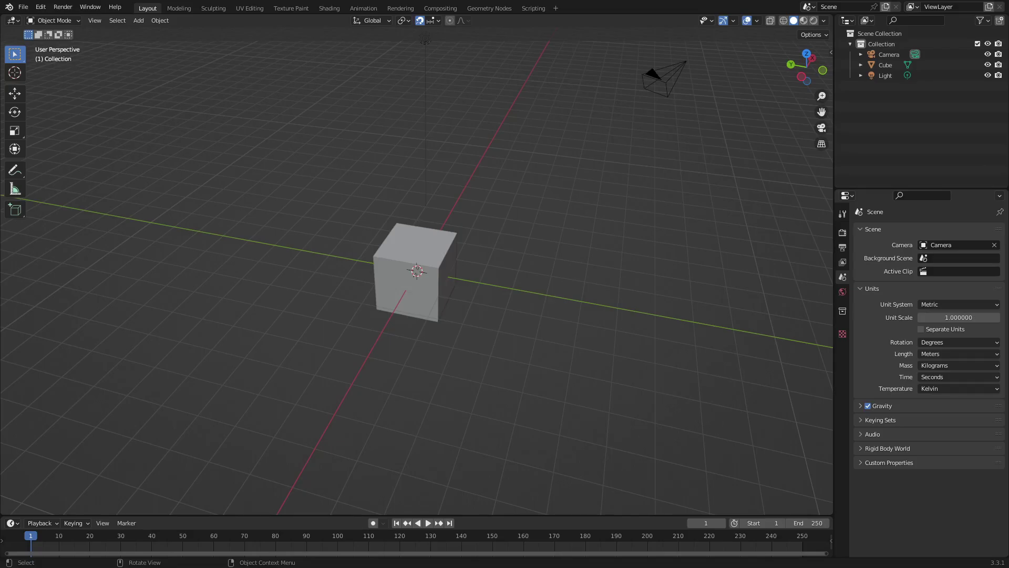
Start a new default scene in place of the current one.
middle_click_drag(369, 320, 368, 263)
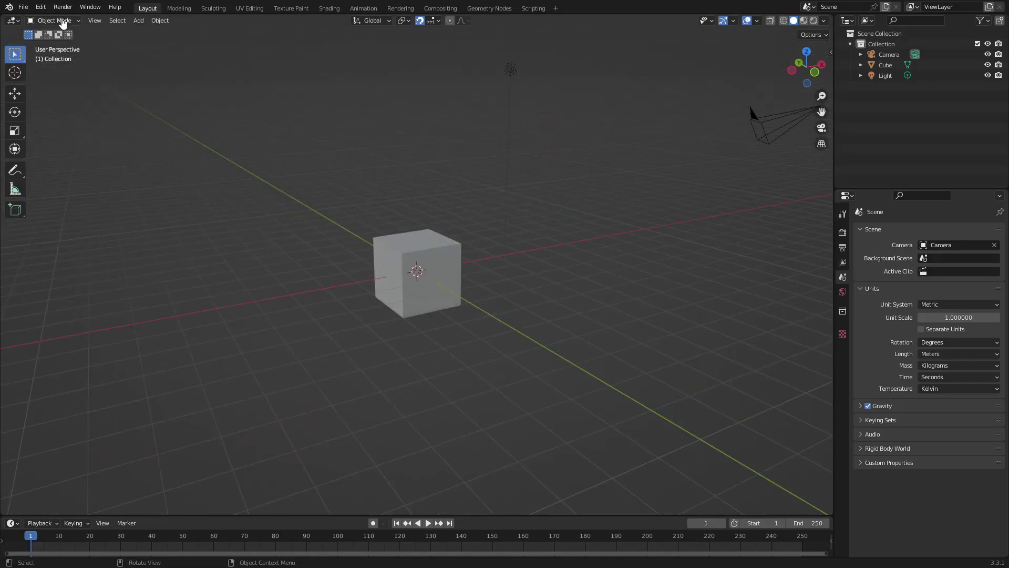
left_click(23, 7)
left_click(23, 7)
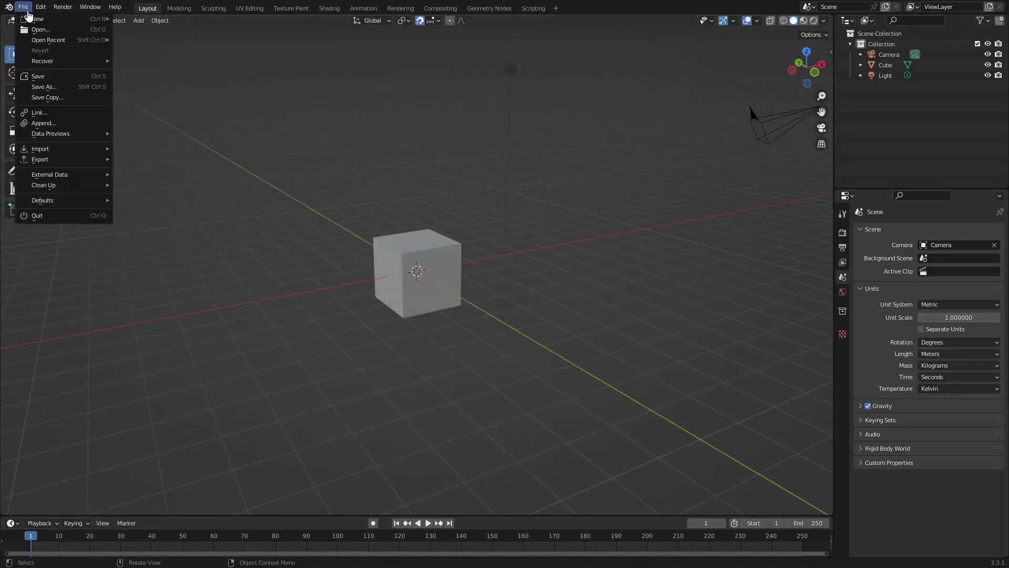
left_click(152, 18)
left_click(506, 303)
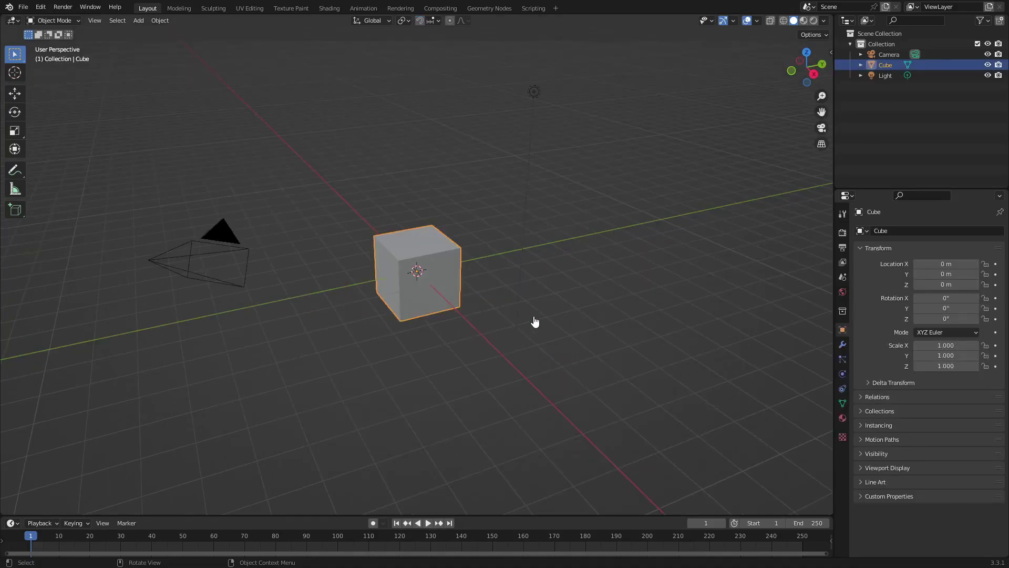
Delete the light and the camera from the scene.
left_click_drag(553, 176, 430, 107)
key("Delete")
left_click(246, 273)
key("Delete")
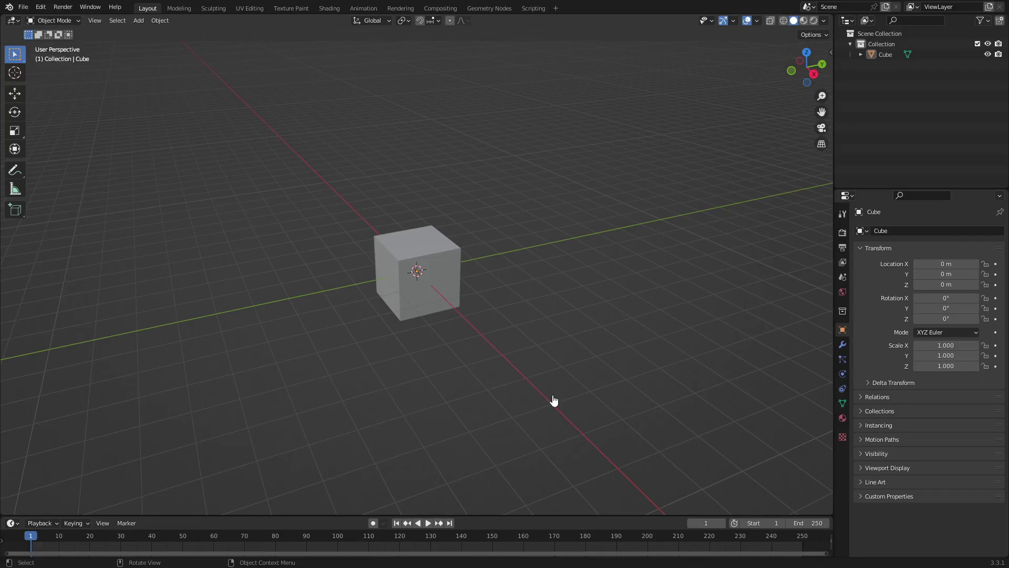
Select the cube and try moving it freely without snapping.
left_click(442, 277)
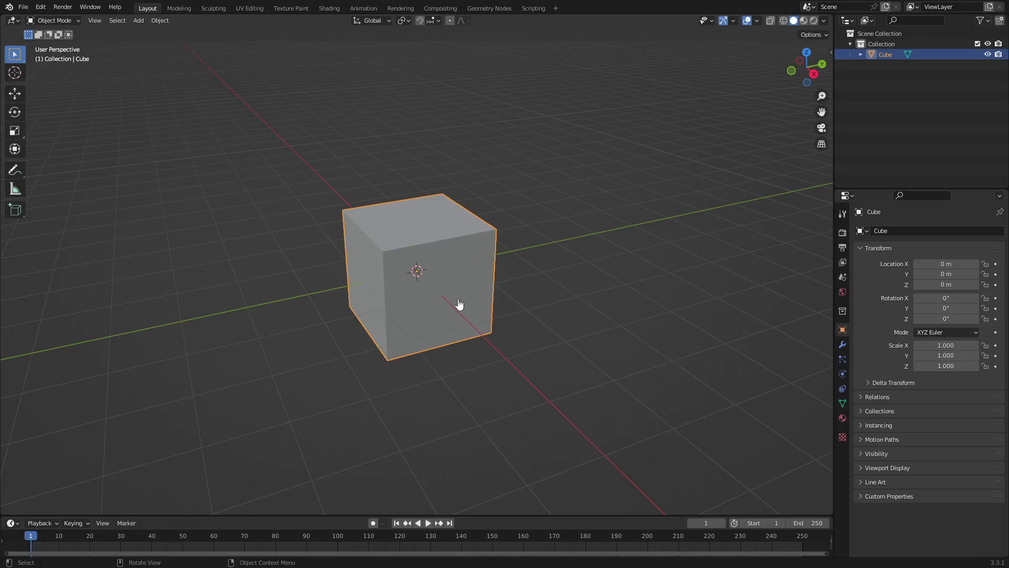
key("g")
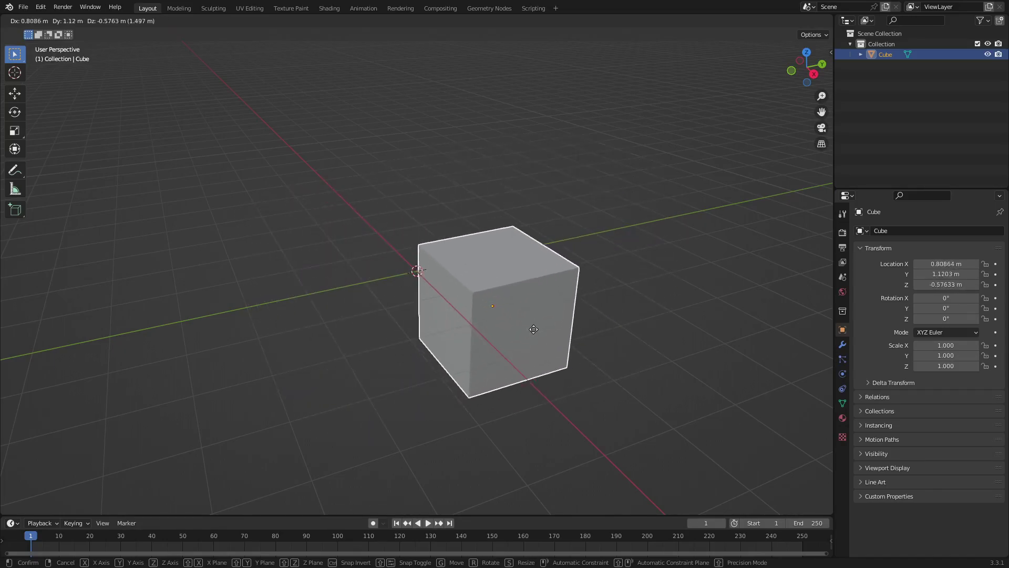
key("Escape")
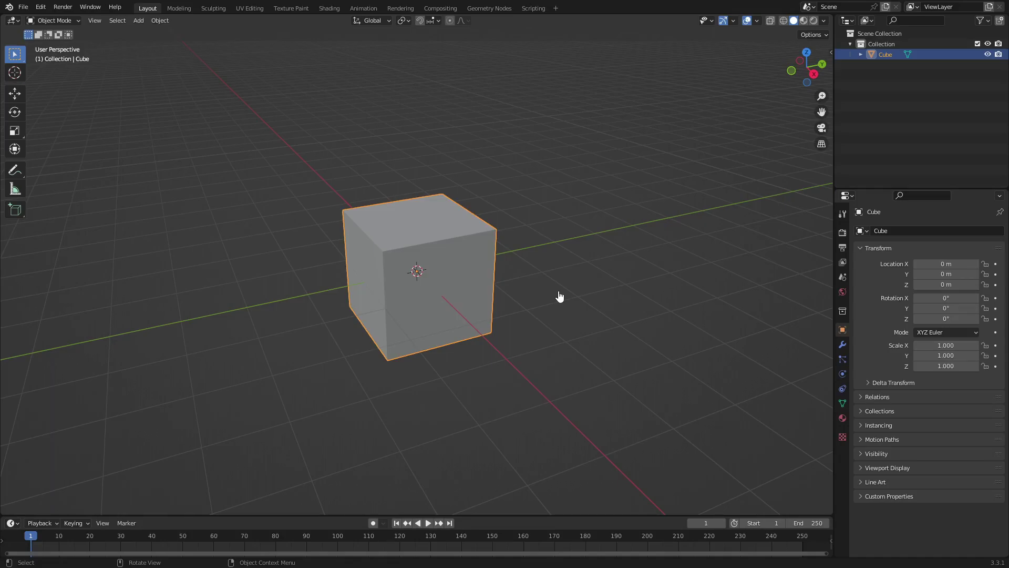
Turn on snapping and try moving the cube 1 m along Z and 1 m along Y.
left_click(420, 21)
key("g")
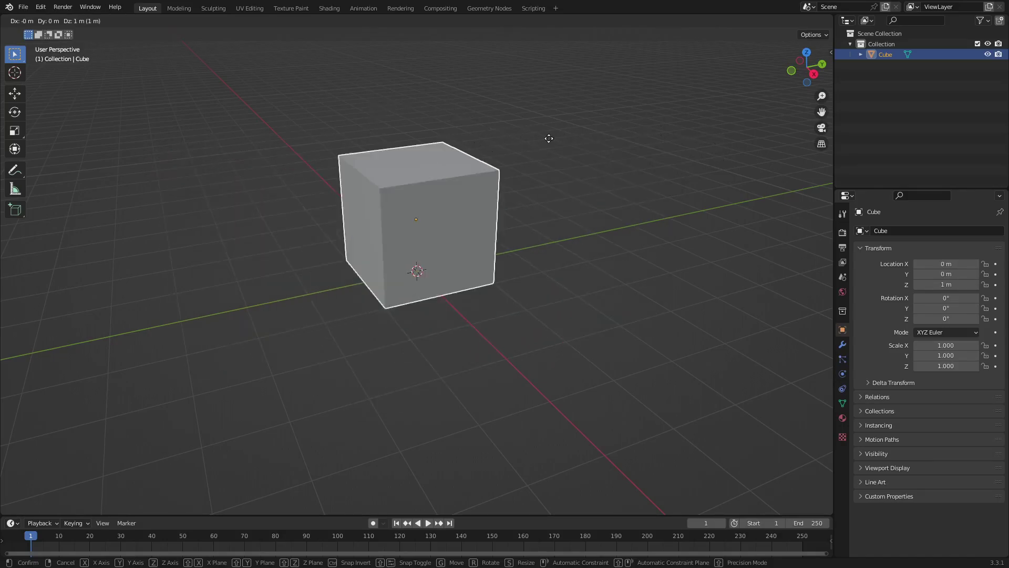
key("Escape")
middle_click_drag(498, 144, 453, 220)
key("g")
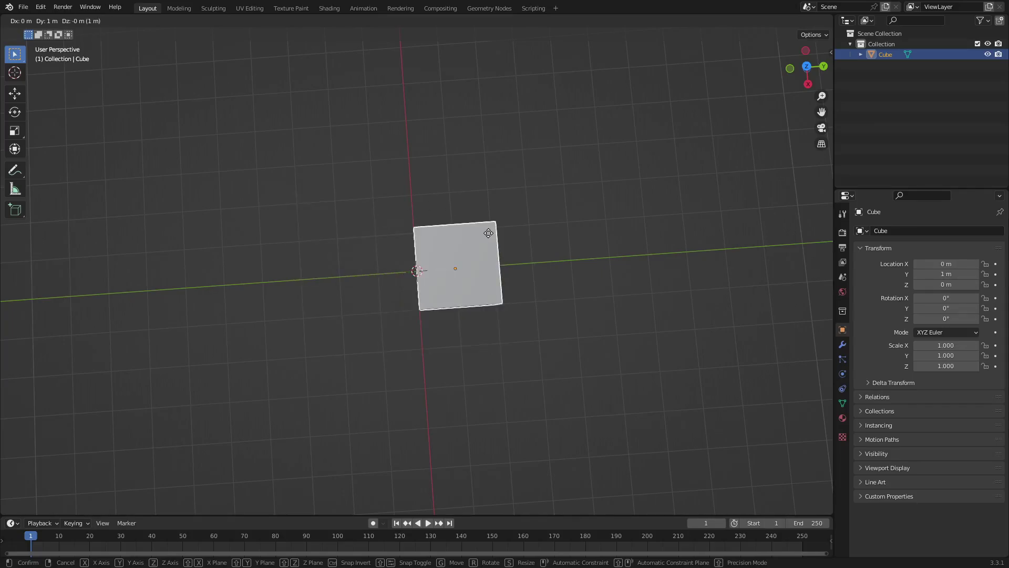
key("Escape")
middle_click_drag(736, 283, 633, 216)
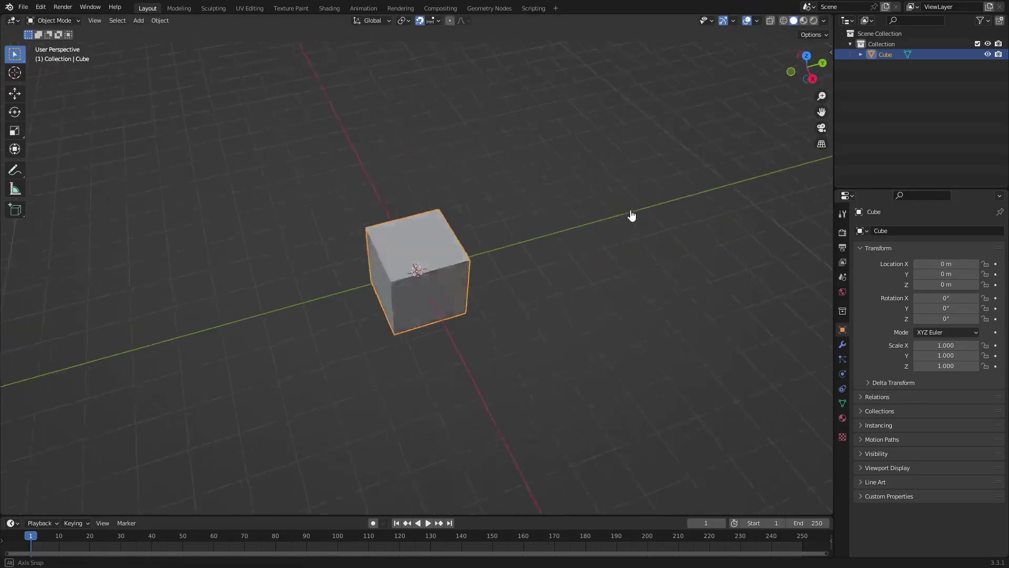
Show the Units settings in the Scene properties and raise the unit scale to 1.236.
left_click(843, 311)
left_click(843, 329)
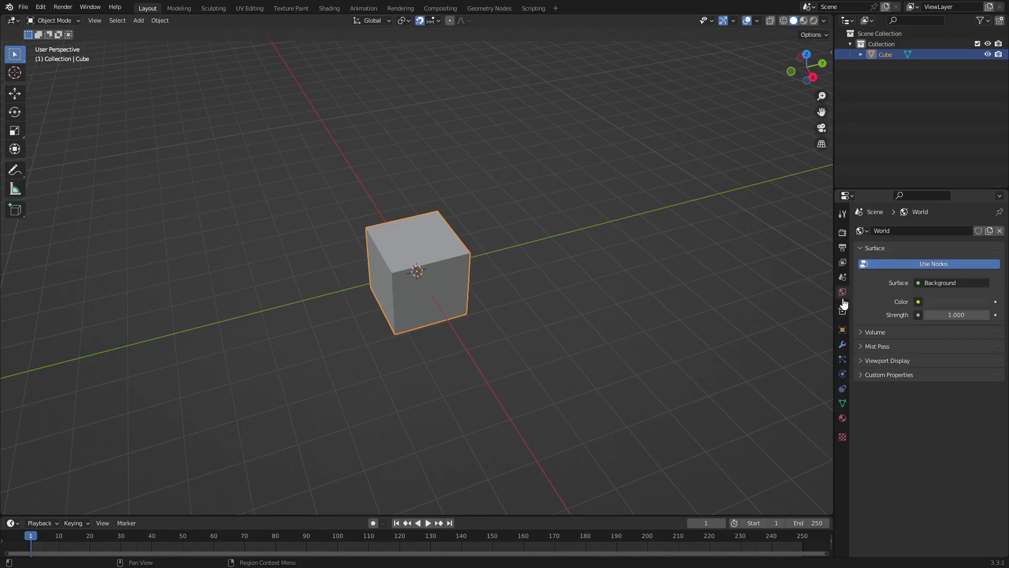
left_click(842, 345)
left_click(842, 262)
left_click(843, 277)
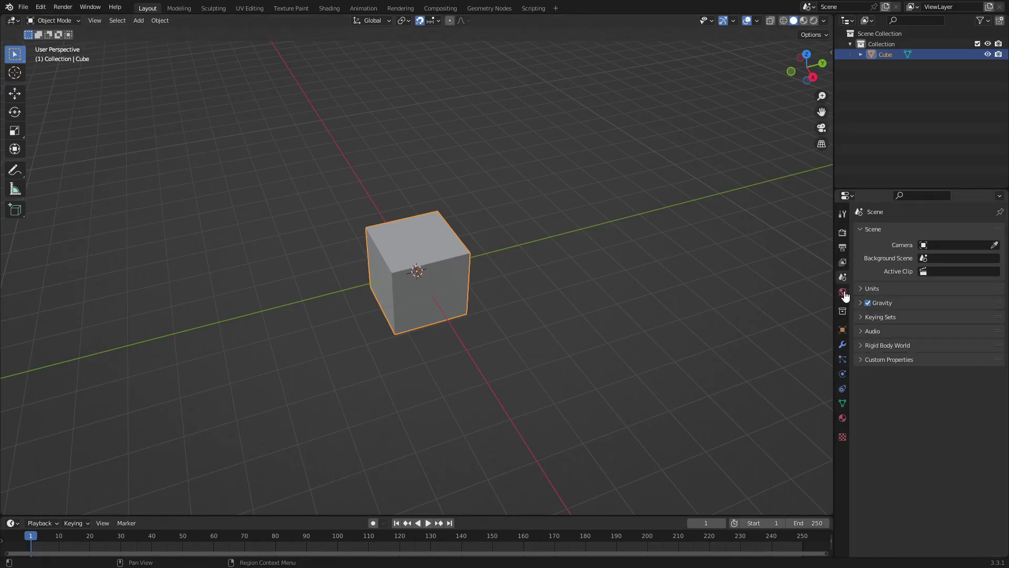
left_click(871, 288)
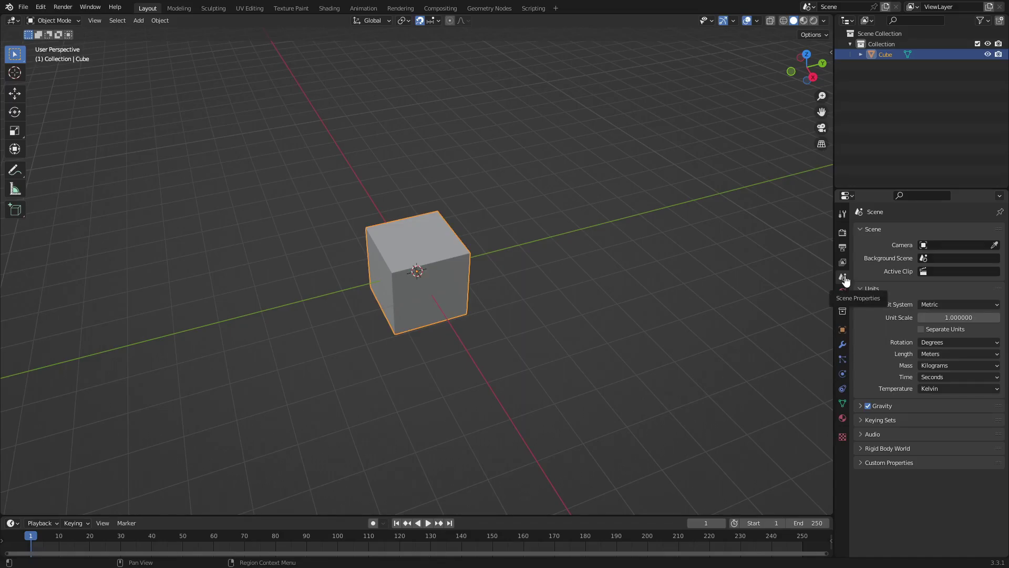
left_click_drag(958, 317, 983, 317)
Try a snapped move of the cube 2 m along negative Y.
middle_click_drag(563, 214, 525, 244)
key("g")
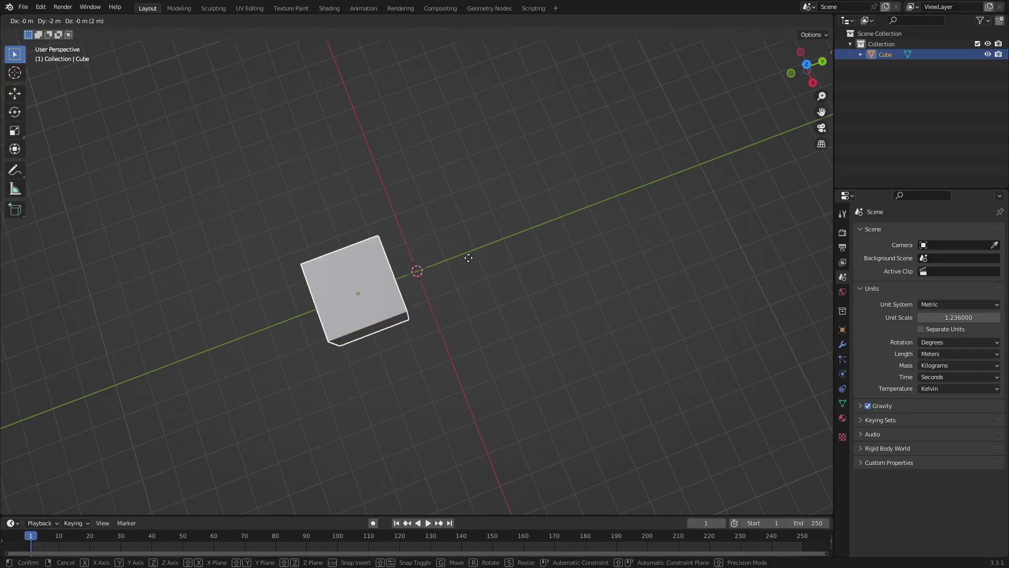
key("Escape")
Set the unit scale to 2 and try moving the cube 10 m along negative X in top view.
left_click(962, 316)
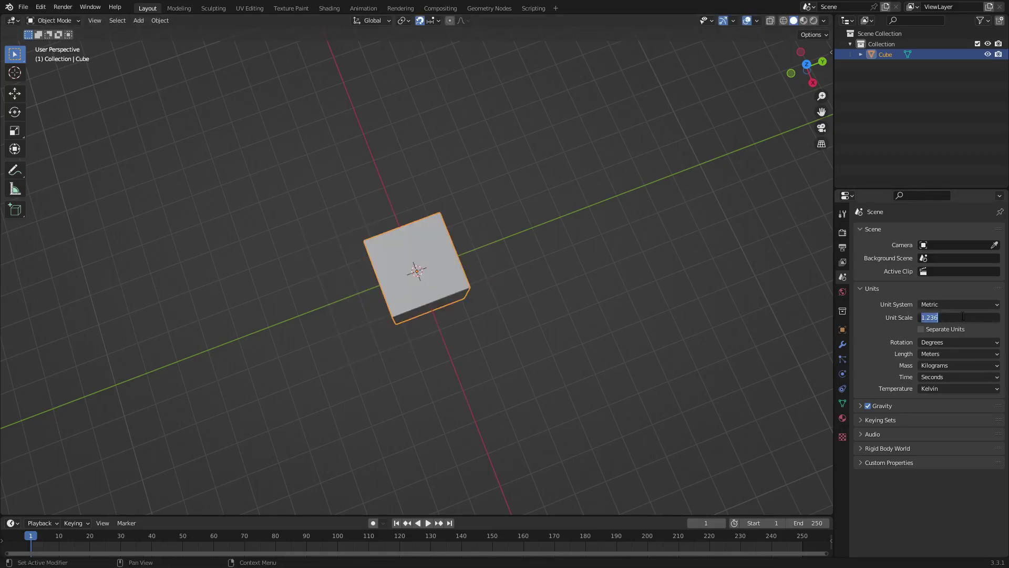
type("2")
key("Return")
middle_click_drag(683, 232, 644, 257)
key("KP_7")
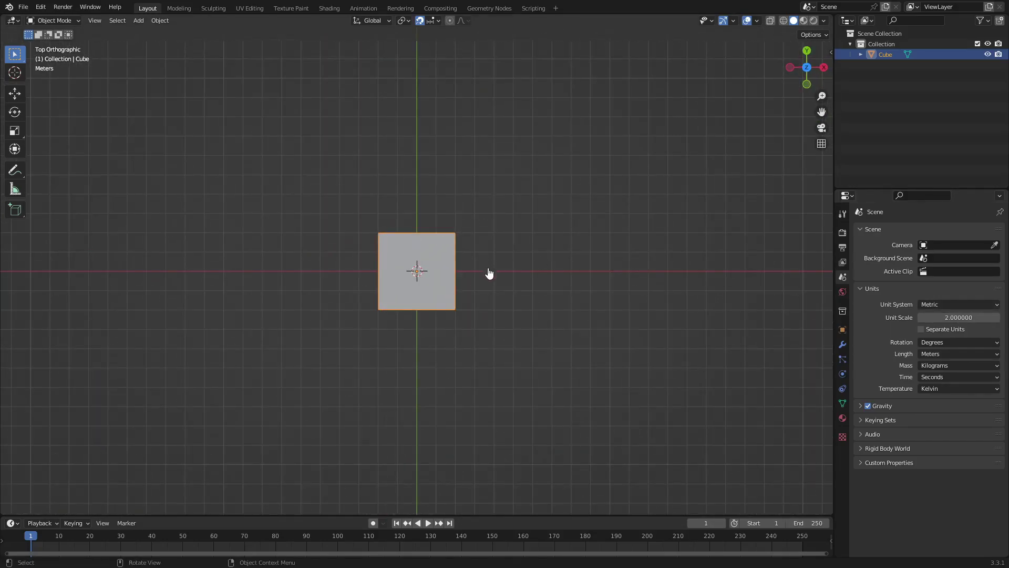
key("g")
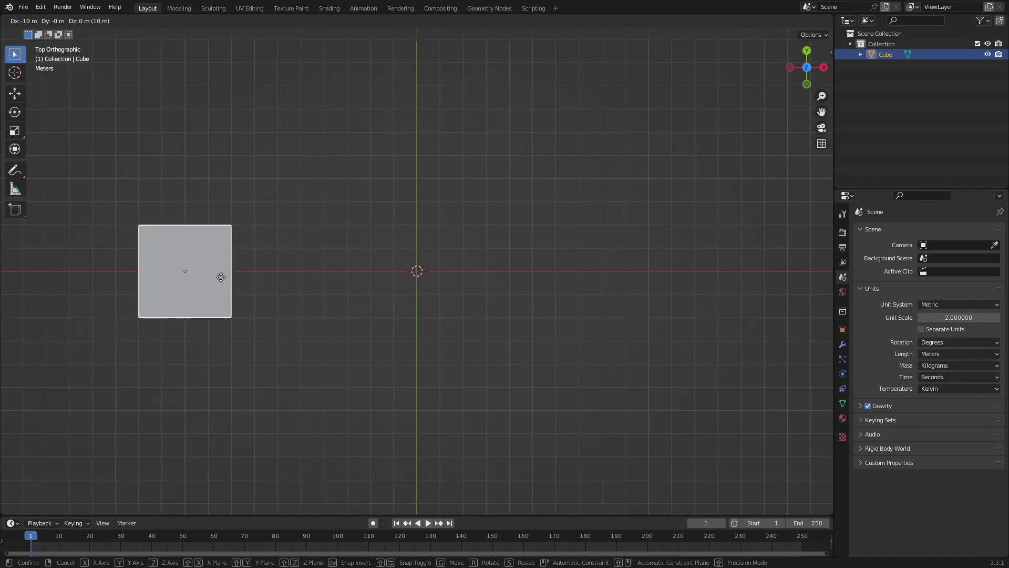
right_click(201, 232)
Try snapped moves of the cube in perspective and in top view.
middle_click_drag(559, 303, 414, 232)
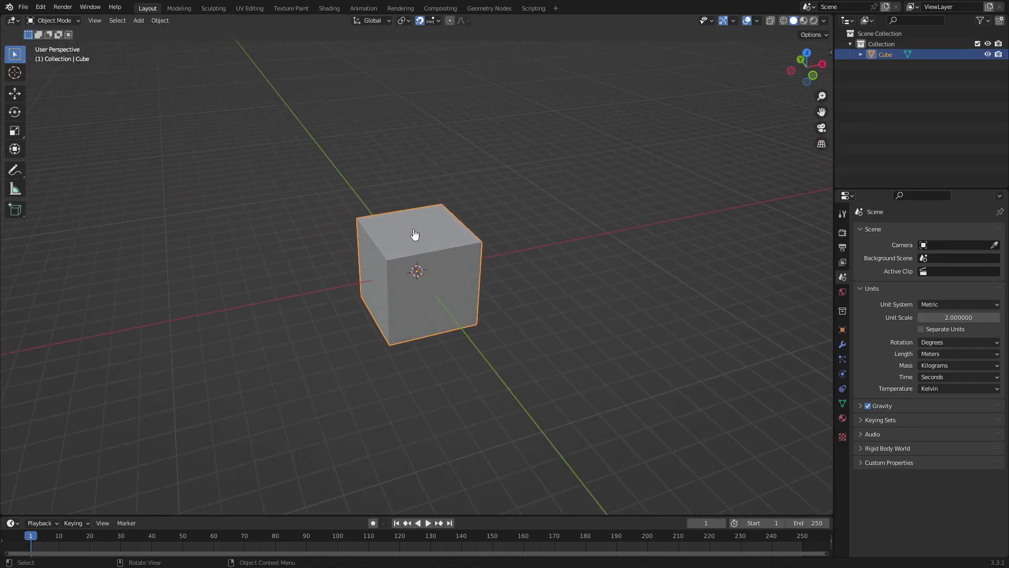
key("g")
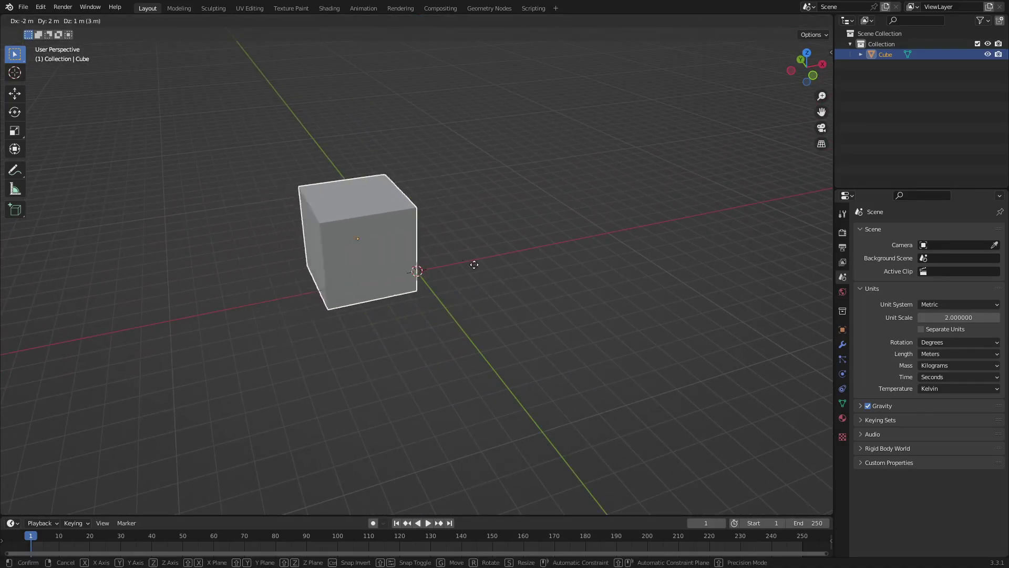
right_click(478, 230)
key("KP_7")
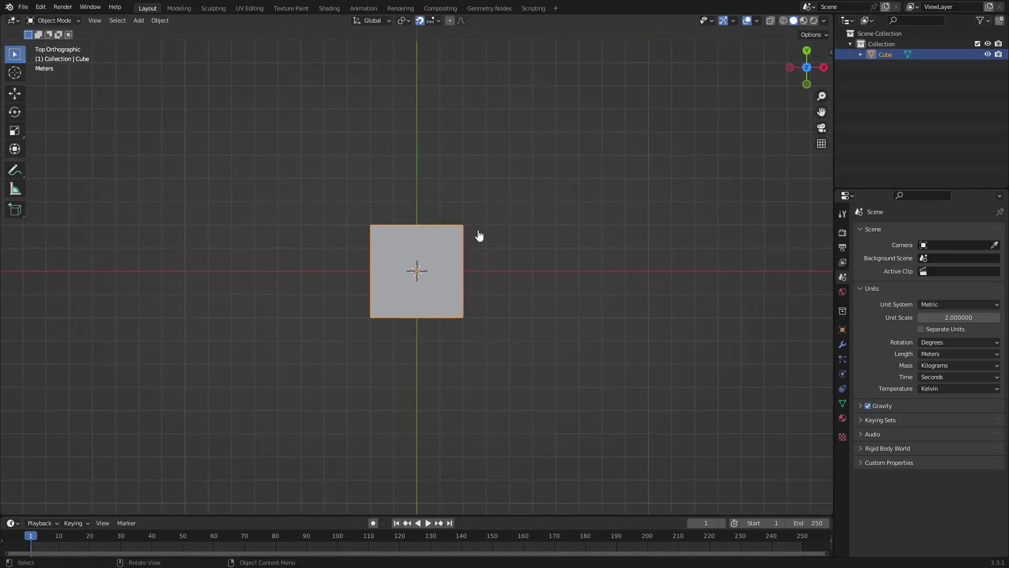
key("KP_1")
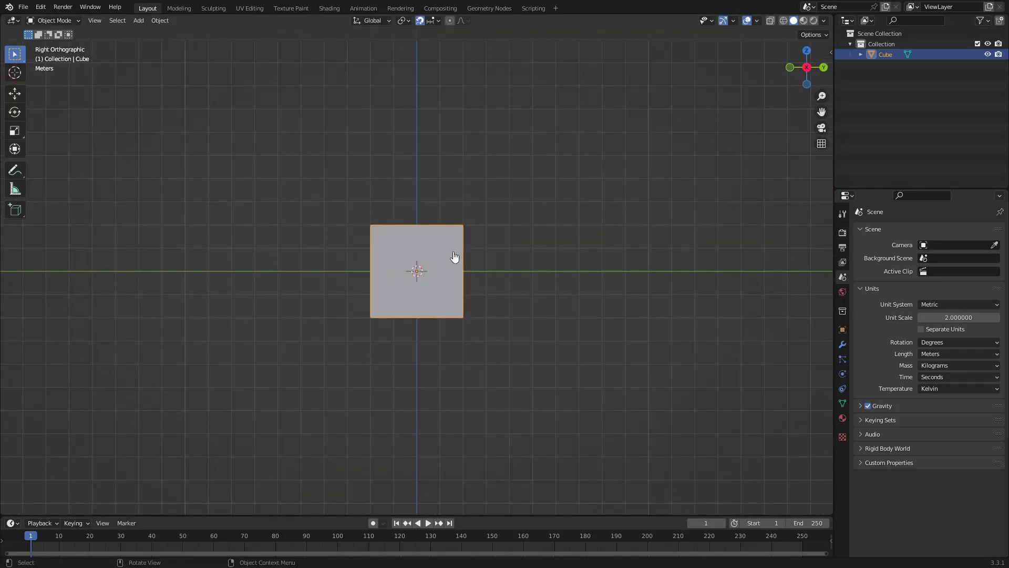
key("KP_7")
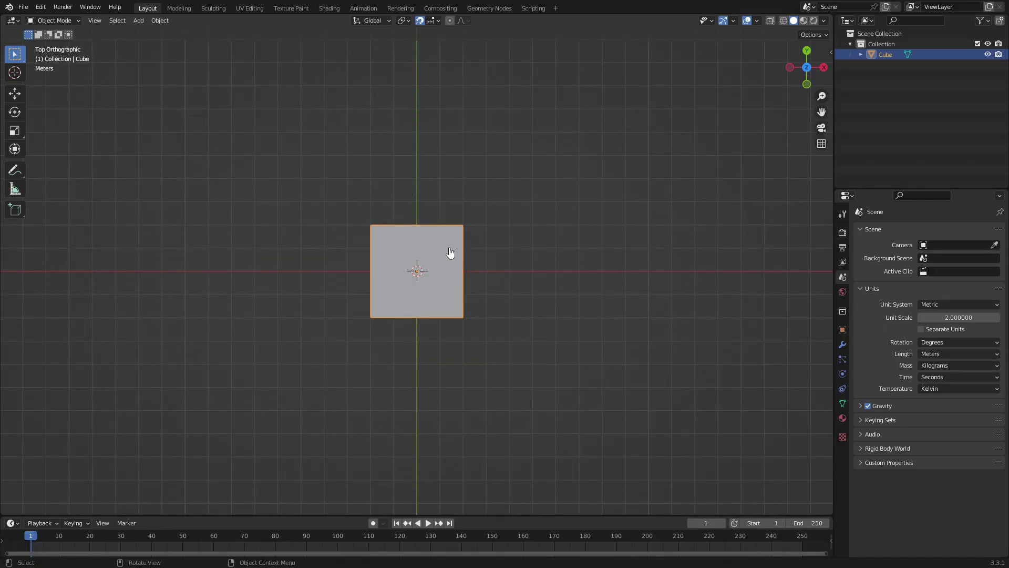
key("g")
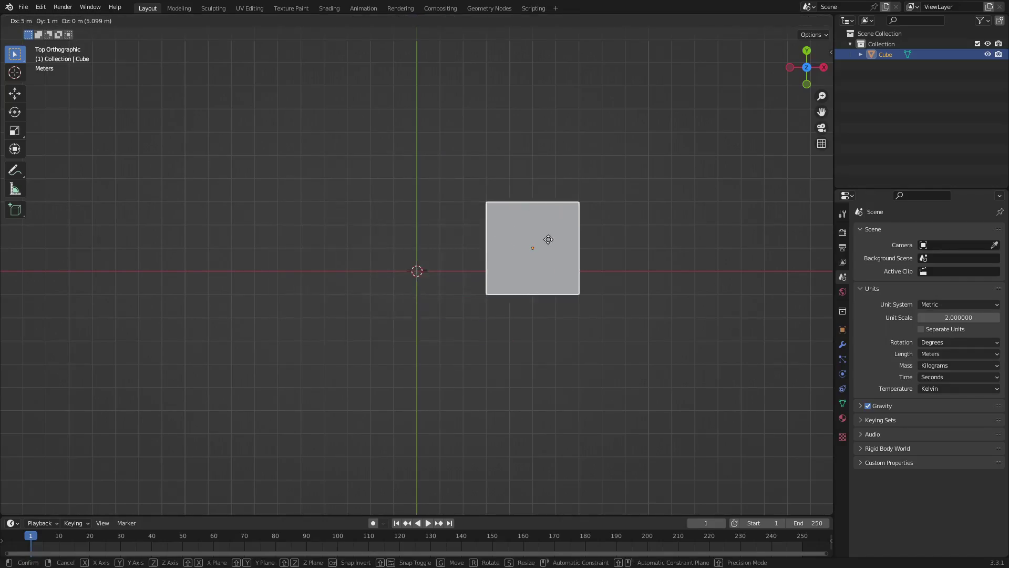
key("Escape")
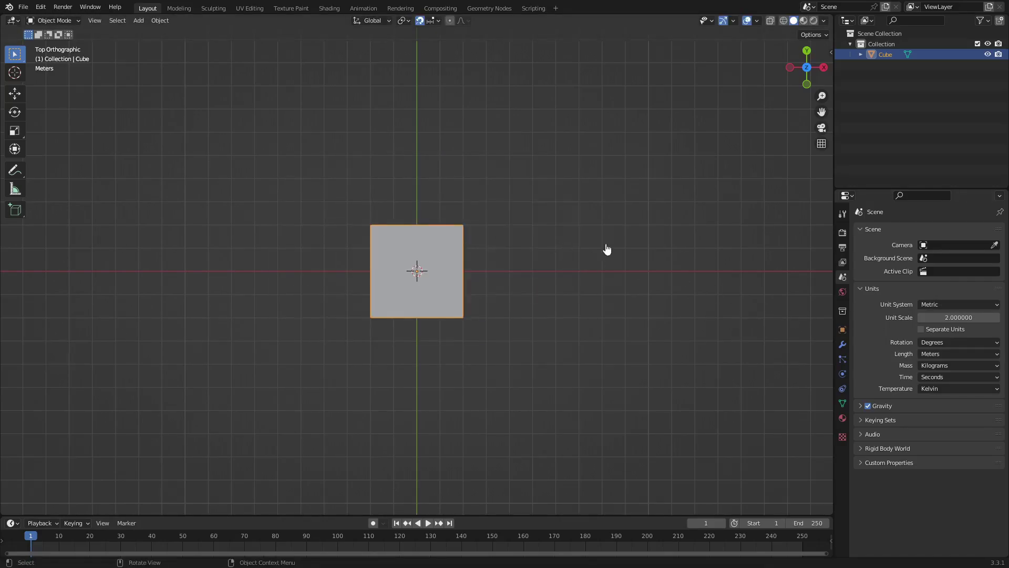
Set the unit scale to 5 and move the cube along positive X and Y until its corner meets the world origin.
left_click(949, 317)
type("5")
key("Return")
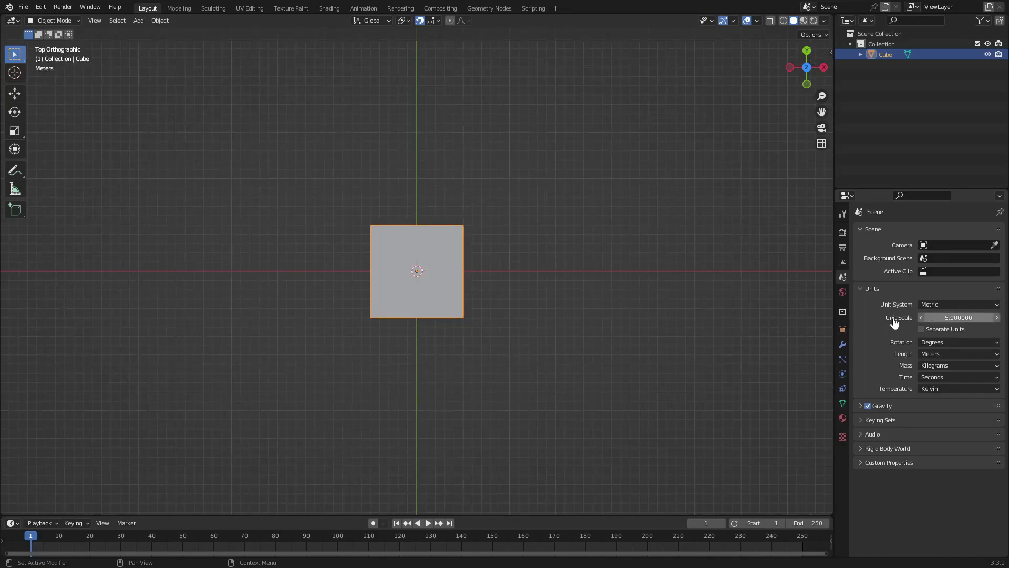
key("g")
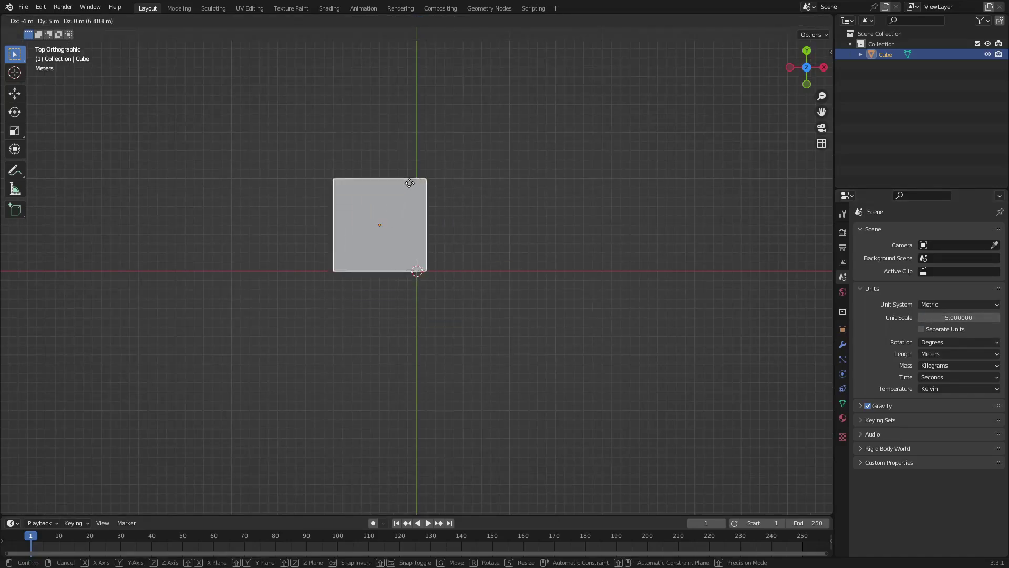
left_click(490, 181)
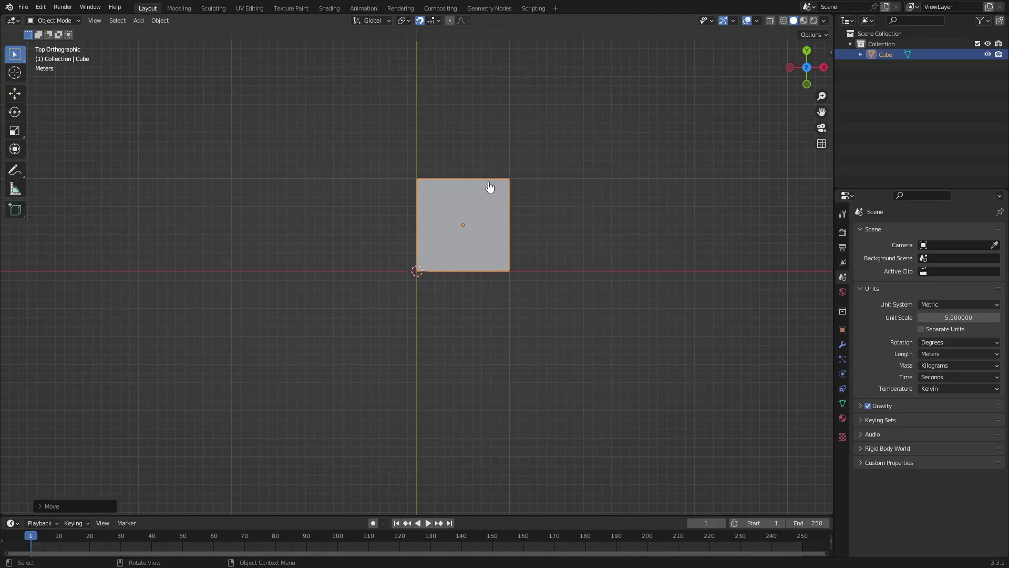
Duplicate the cube three times, placing copies towards negative X, directly adjacent along positive Y, and farther out along positive X.
key("shift+d")
left_click(405, 196)
left_click(462, 214)
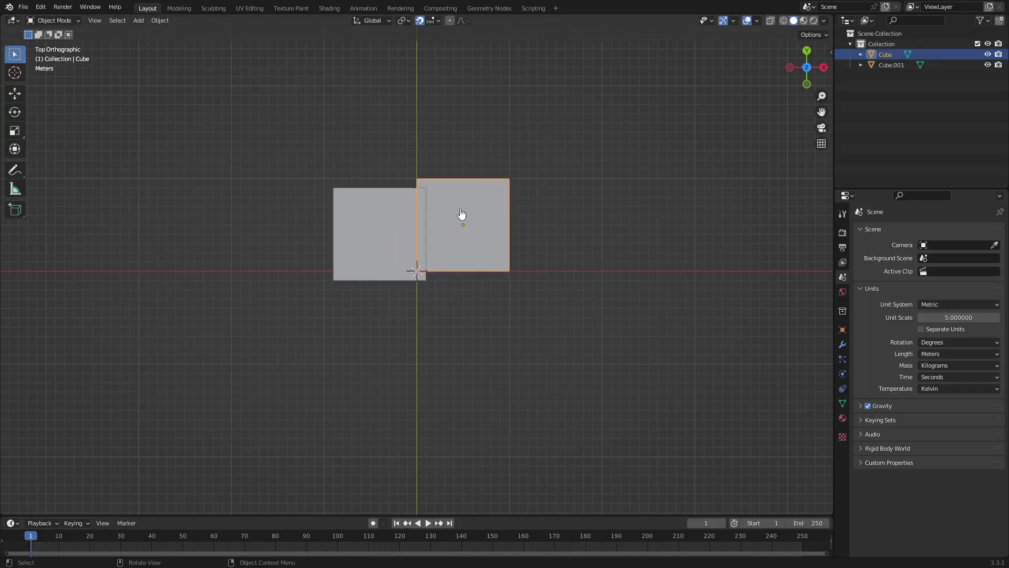
key("shift+d")
left_click(493, 125)
key("shift+d")
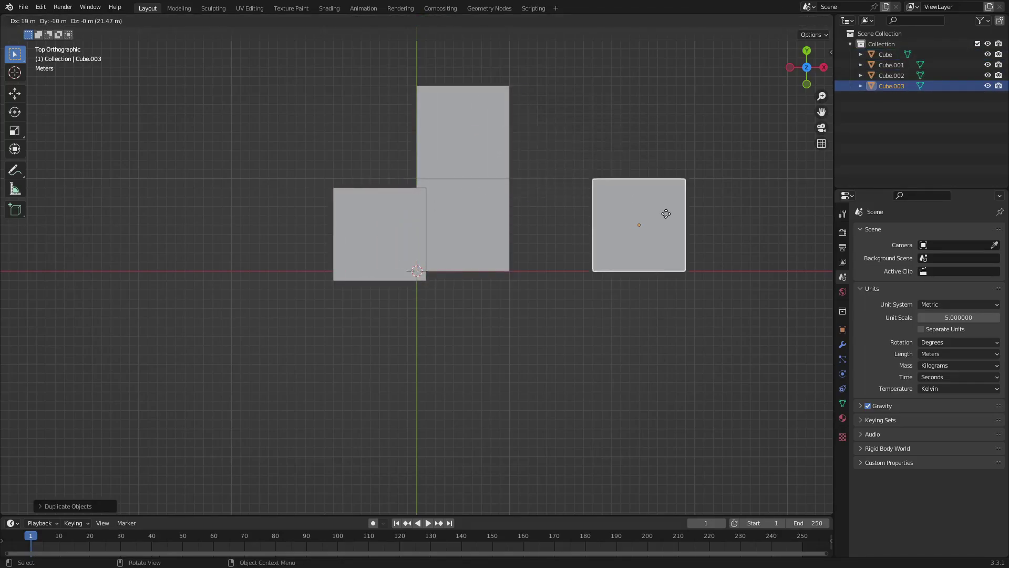
left_click(680, 219)
Delete the three cubes on the positive X side and move the remaining cube to the world origin.
left_click_drag(692, 285, 447, 139)
key("Delete")
left_click(421, 226)
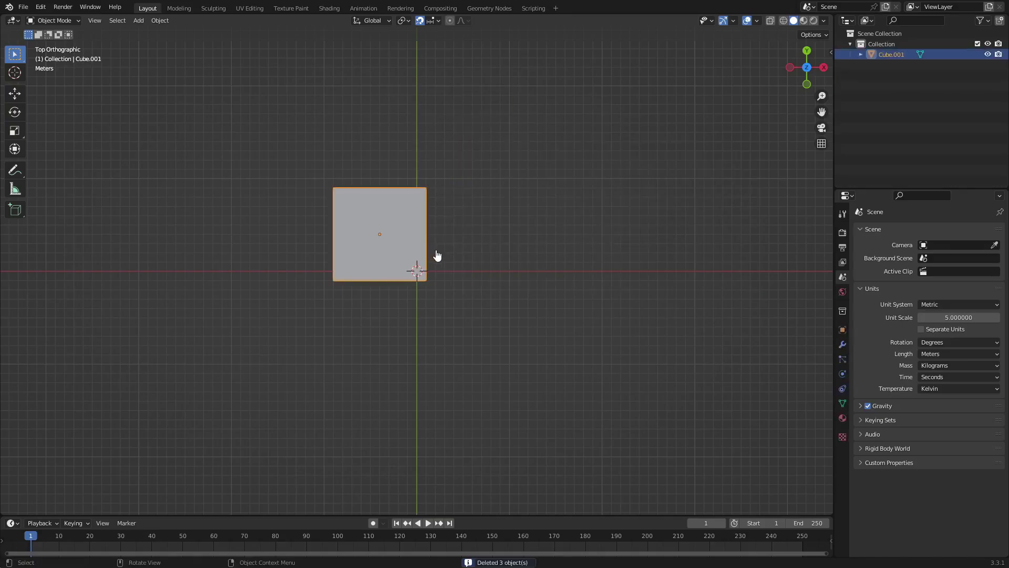
key("g")
left_click(471, 287)
Try unit scales of 0.2 and -1 for the scene.
left_click(966, 317)
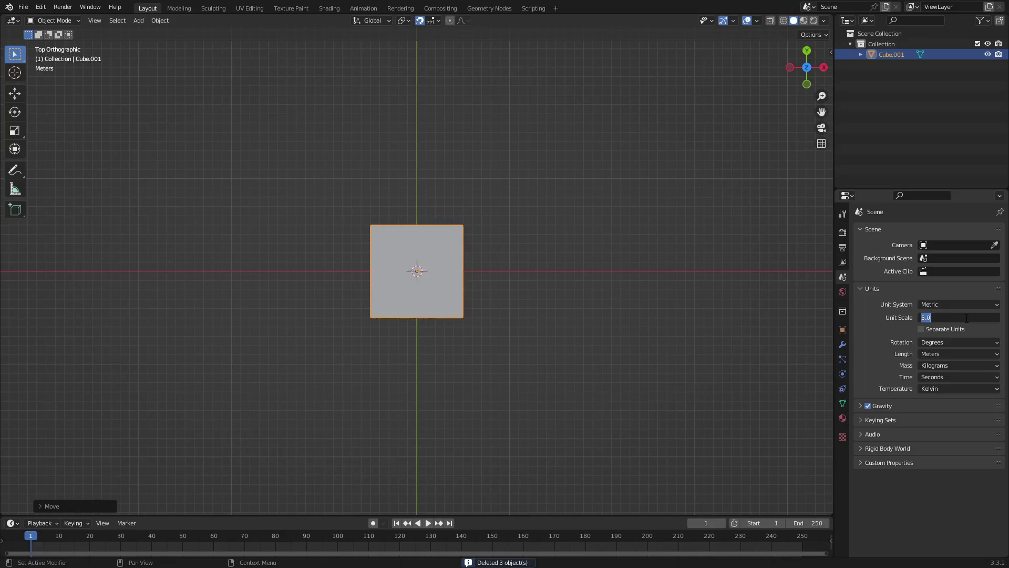
type("0.2")
key("Return")
left_click(982, 317)
type("-1")
key("Return")
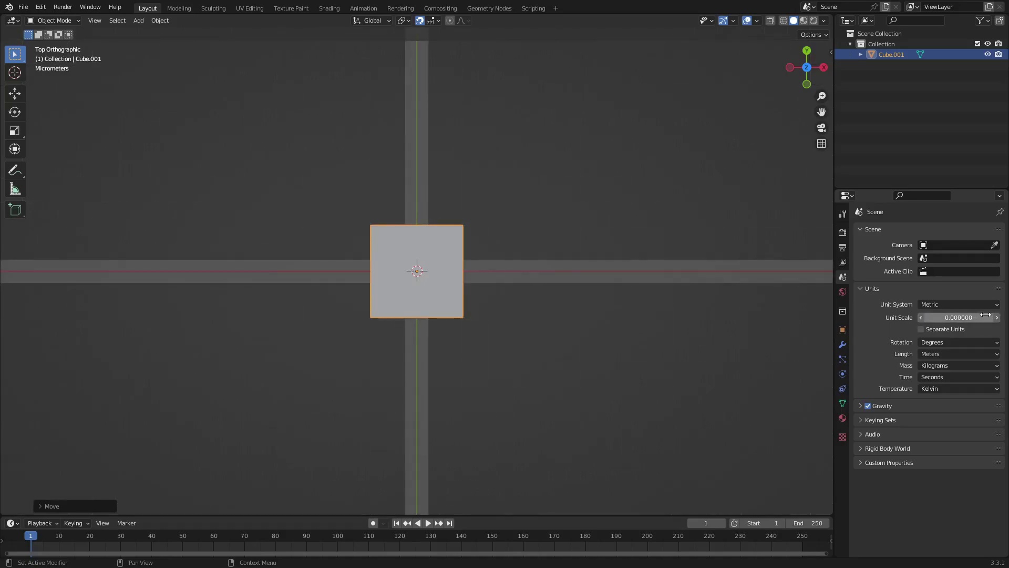
Set the unit scale to 0.005 and view the cube against the resized grid.
left_click_drag(963, 319, 936, 318)
middle_click_drag(604, 268, 552, 201)
scroll(556, 228, "down", 5)
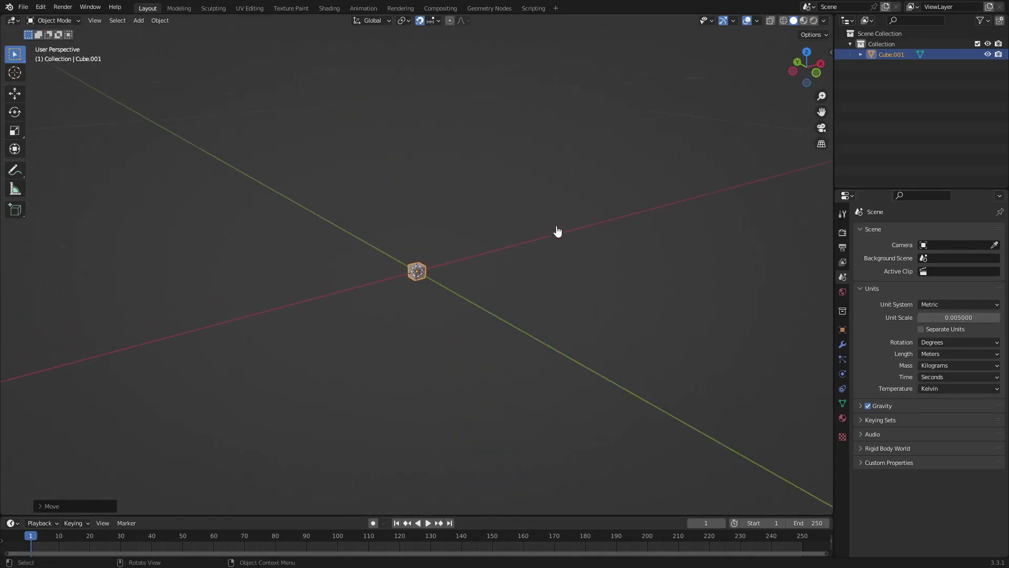
middle_click_drag(564, 243, 657, 270)
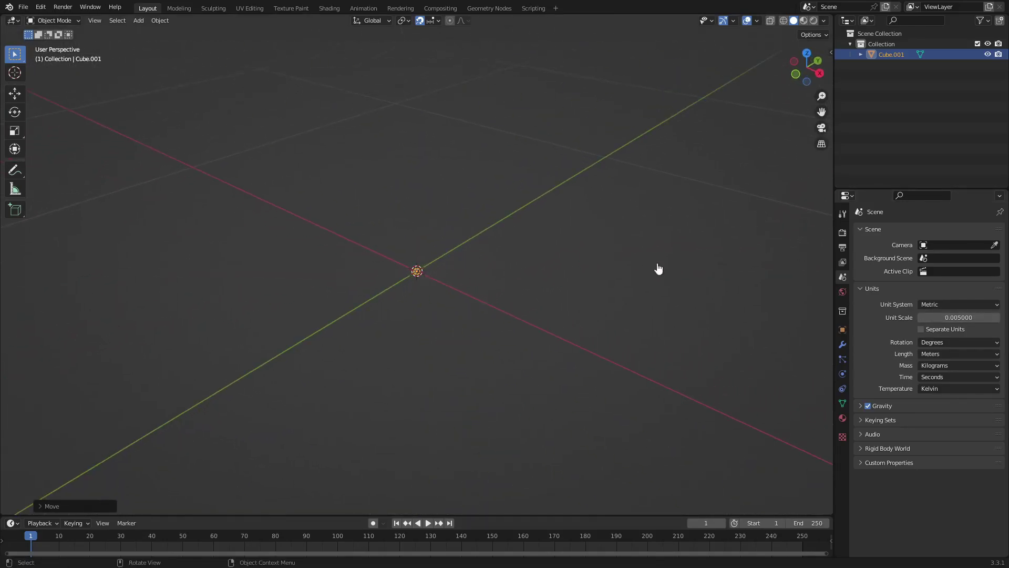
Set the unit scale to 0.043 and try moving the cube 1 m along negative X and 1 m along positive Y.
left_click_drag(959, 318, 983, 317)
mouse_move(451, 268)
middle_mouse_down()
mouse_move(450, 299)
mouse_move(516, 298)
mouse_move(442, 279)
middle_mouse_up()
key("g")
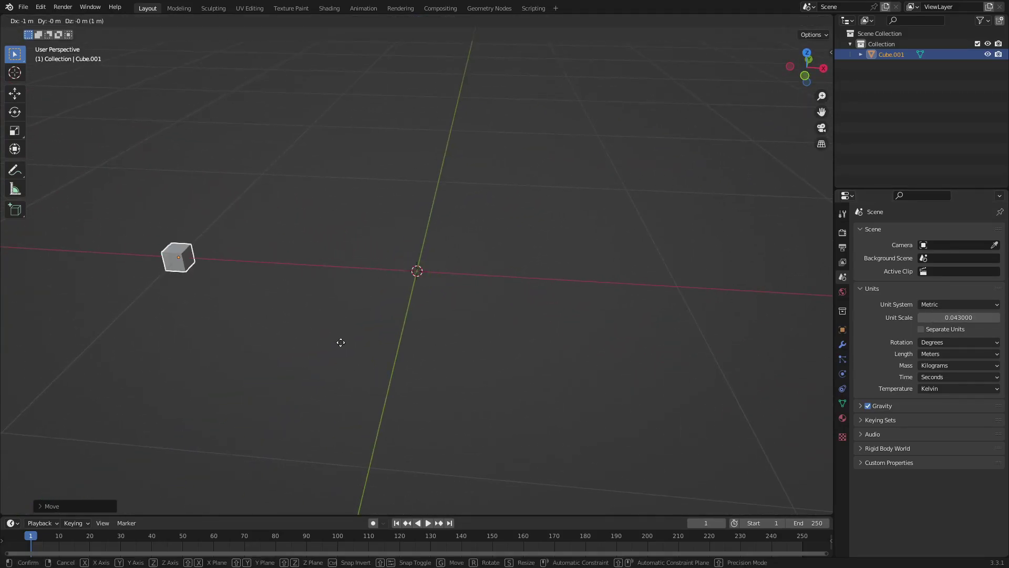
key("Escape")
middle_click_drag(357, 365, 348, 333)
key("g")
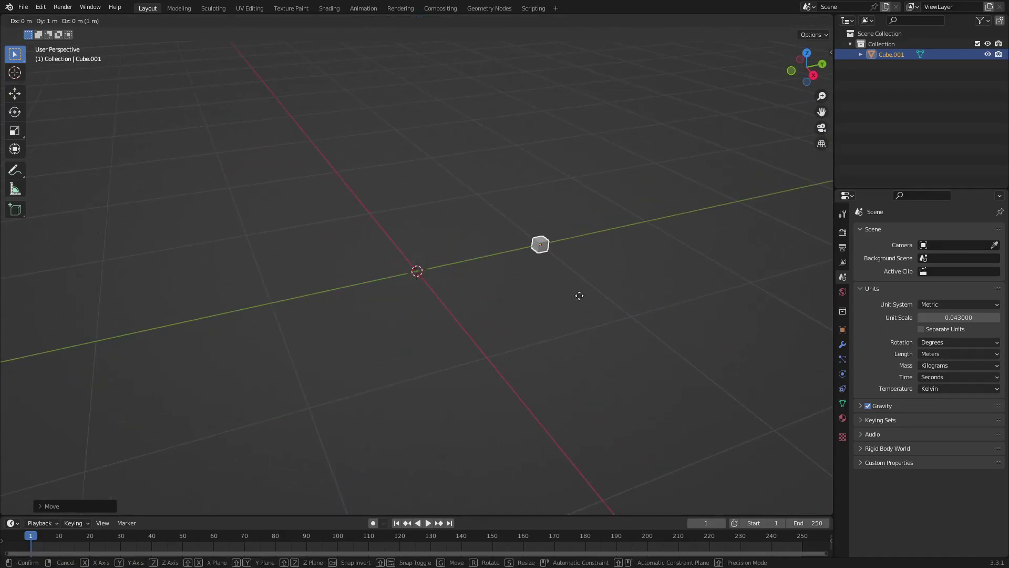
key("Escape")
Duplicate the cube and place the copy 1 m away along positive Y.
left_click(436, 21)
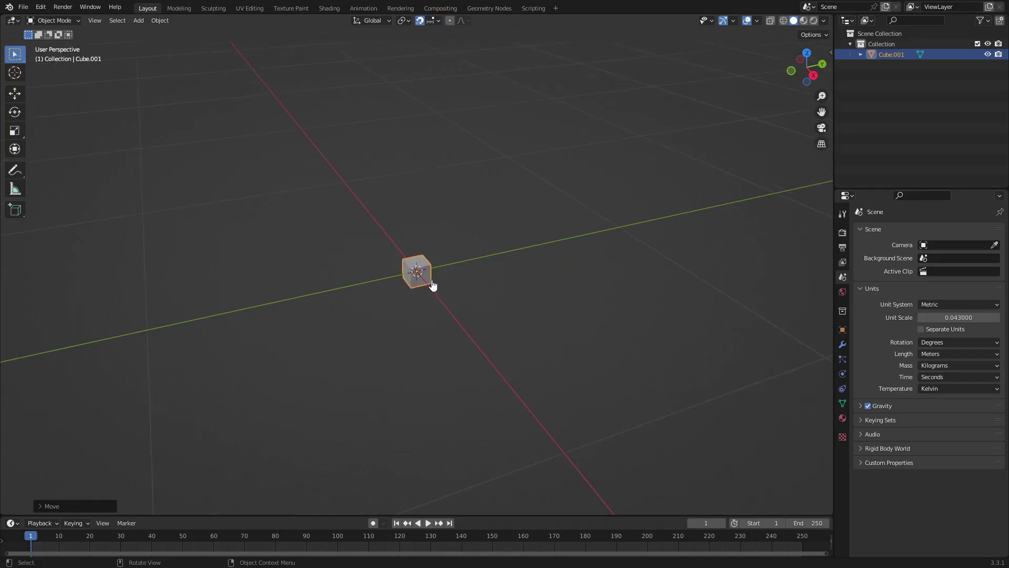
key("shift+d")
left_click(656, 212)
Switch the snapping target to Vertex and try moving the copy onto the cube at the origin.
left_click(434, 20)
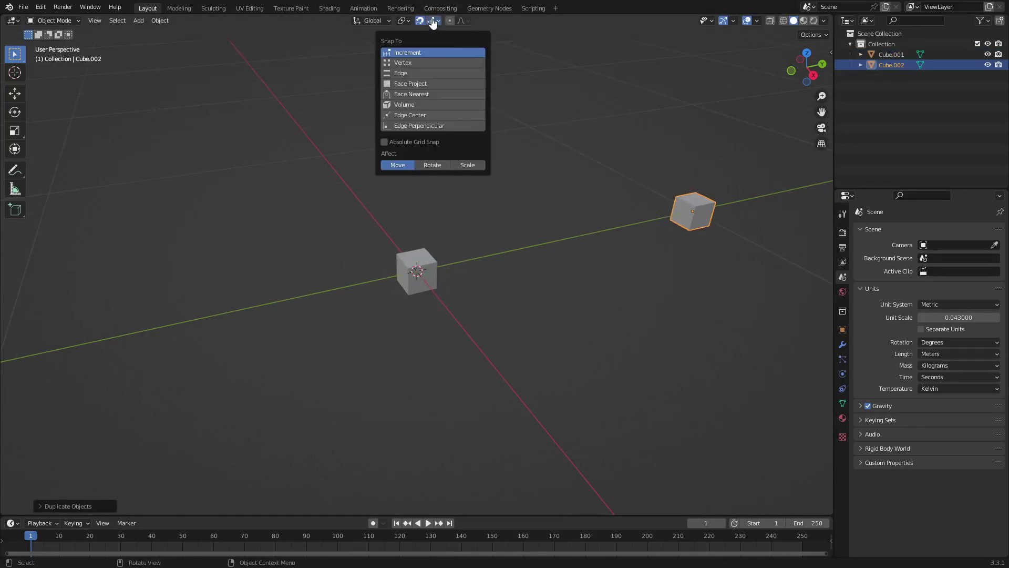
middle_click_drag(637, 206, 700, 226)
key("g")
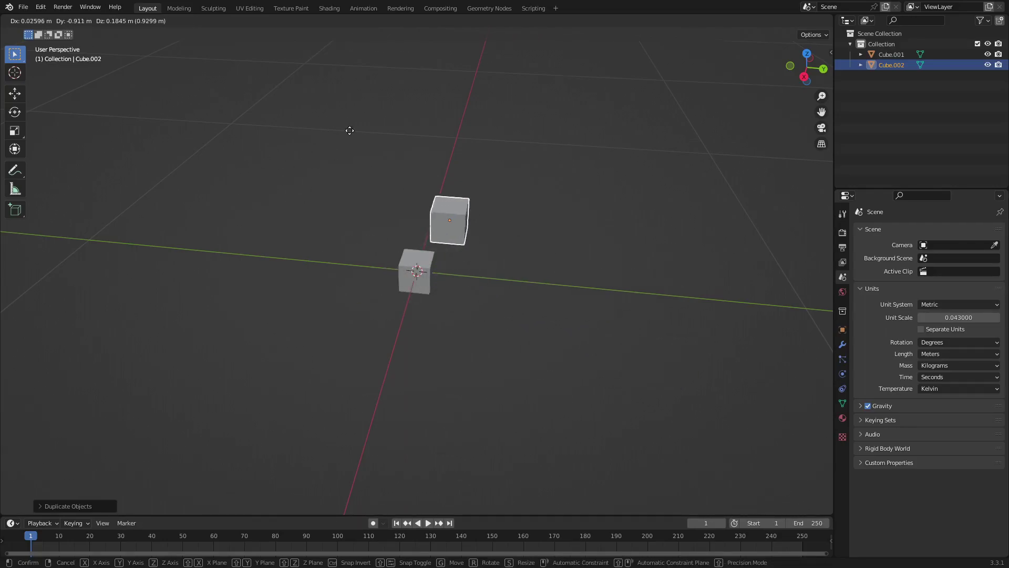
key("ctrl")
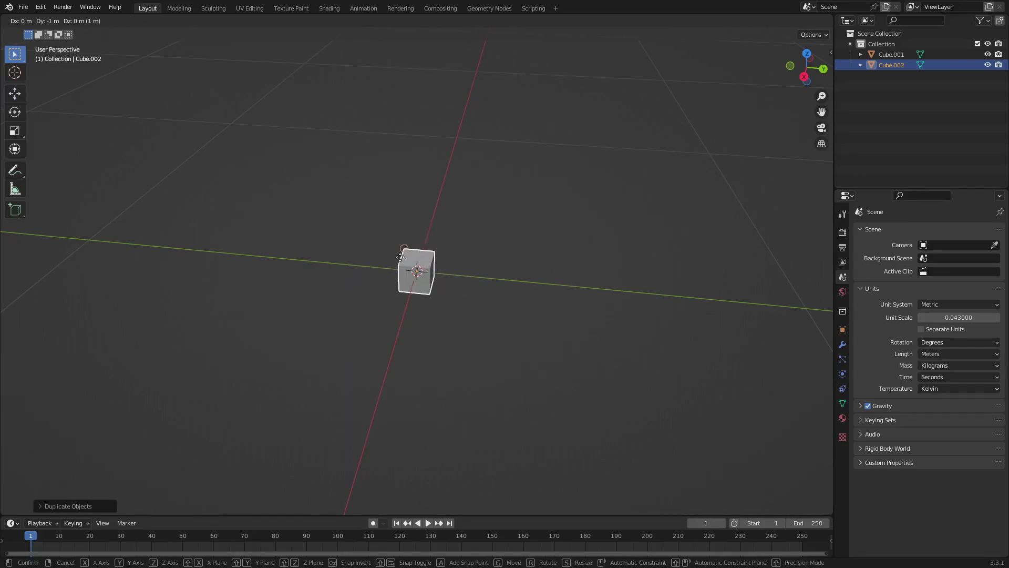
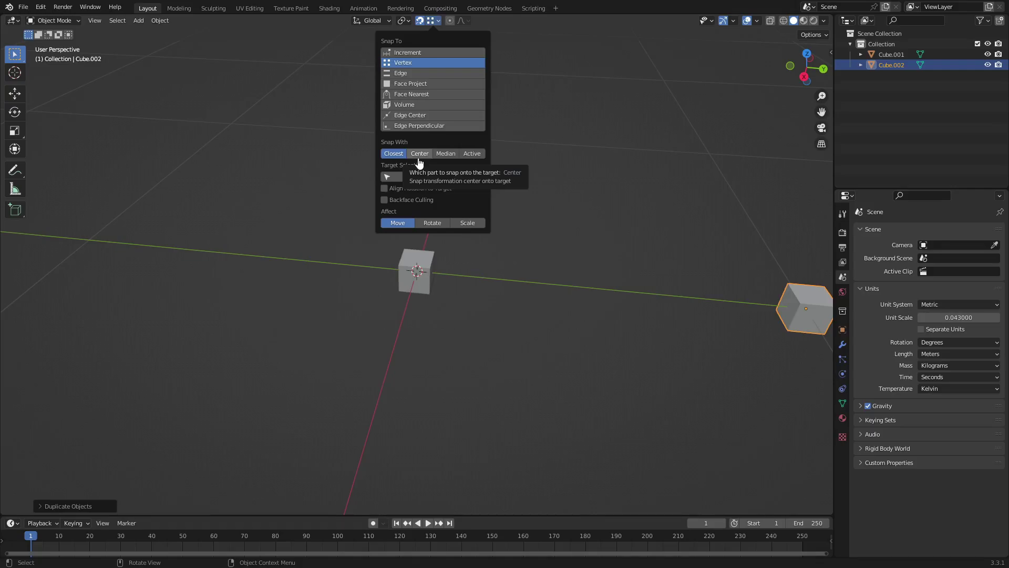
Set snapping to use the object's center and snap the copy's center onto a top corner of the origin cube.
left_click(420, 157)
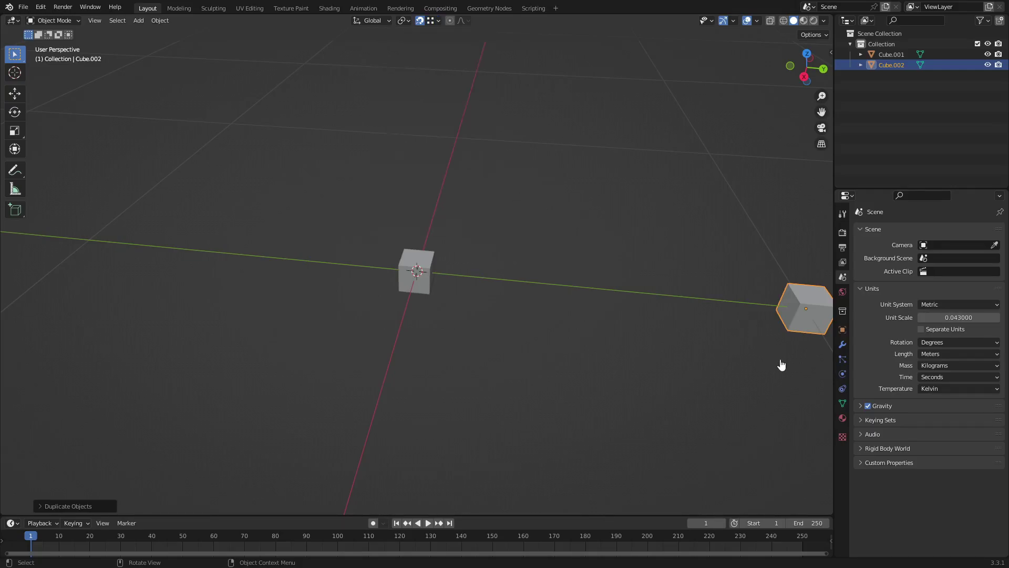
key("g")
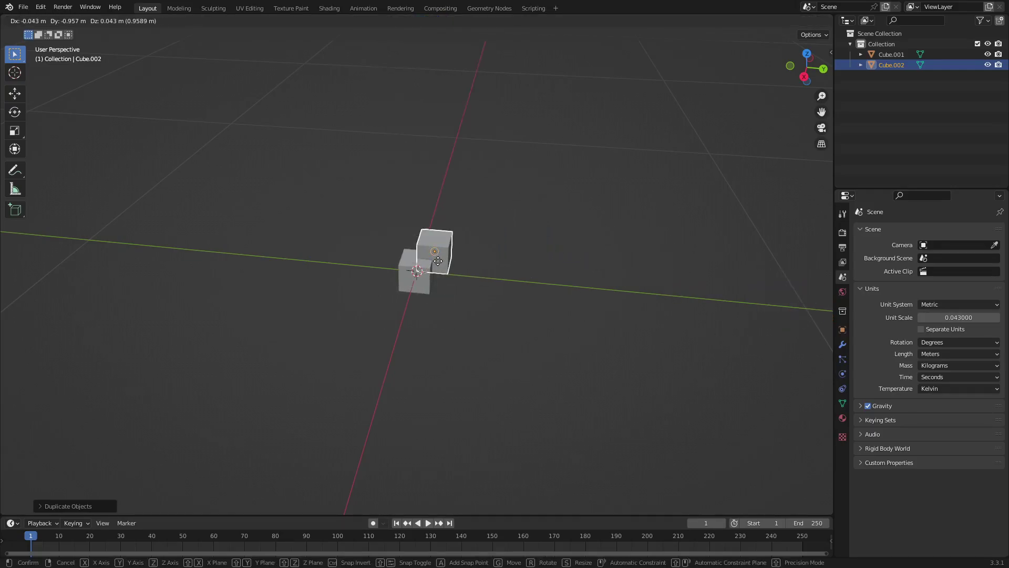
left_click(438, 261)
middle_click_drag(489, 253, 448, 13)
Switch the snapping target to Edge and snap the copy's center onto a top edge of the origin cube.
left_click(438, 20)
left_click(428, 73)
middle_click_drag(521, 246, 427, 255)
key("g")
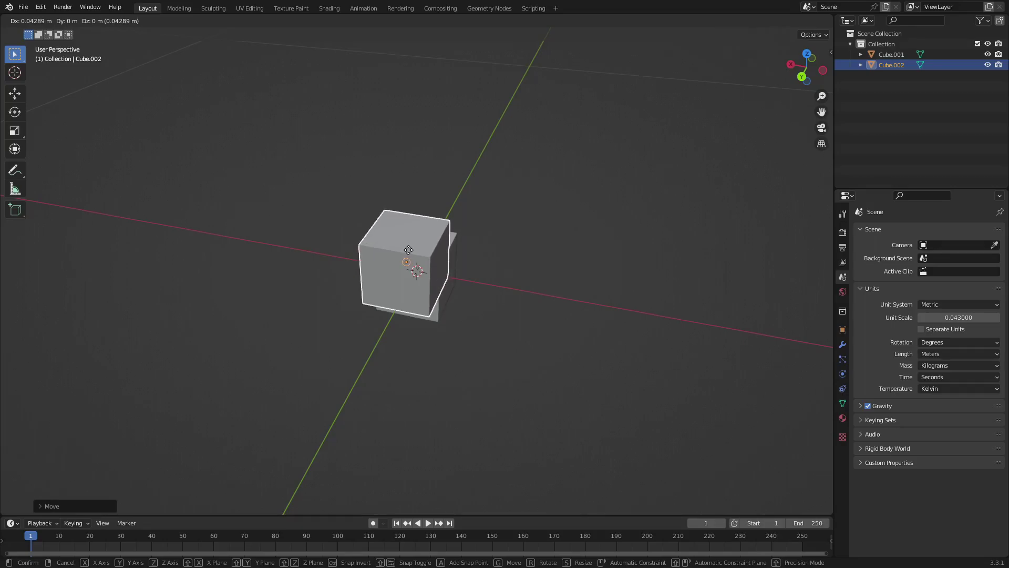
left_click(424, 267)
scroll(447, 269, "up", 5)
middle_click_drag(468, 270, 277, 274)
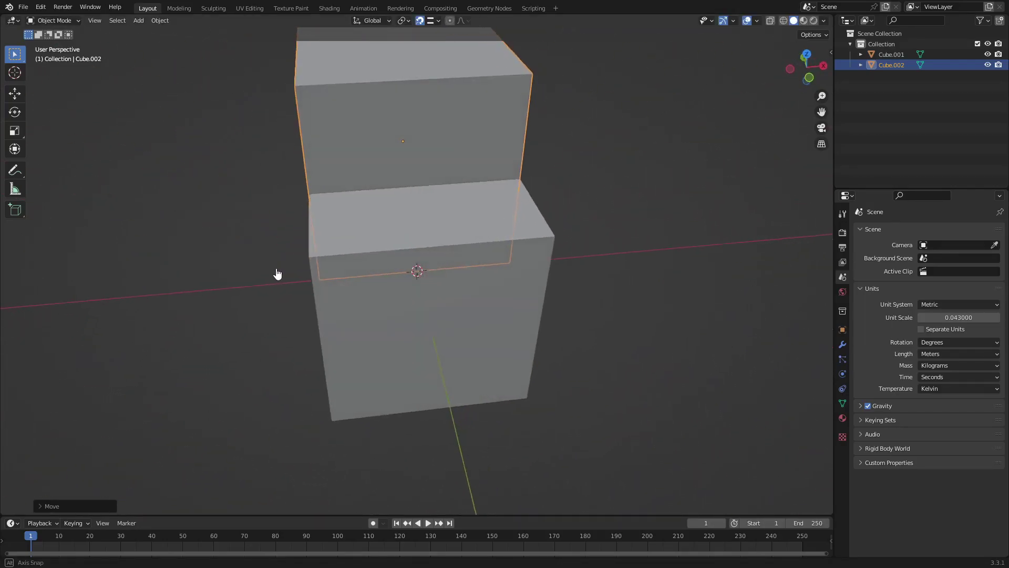
key("g")
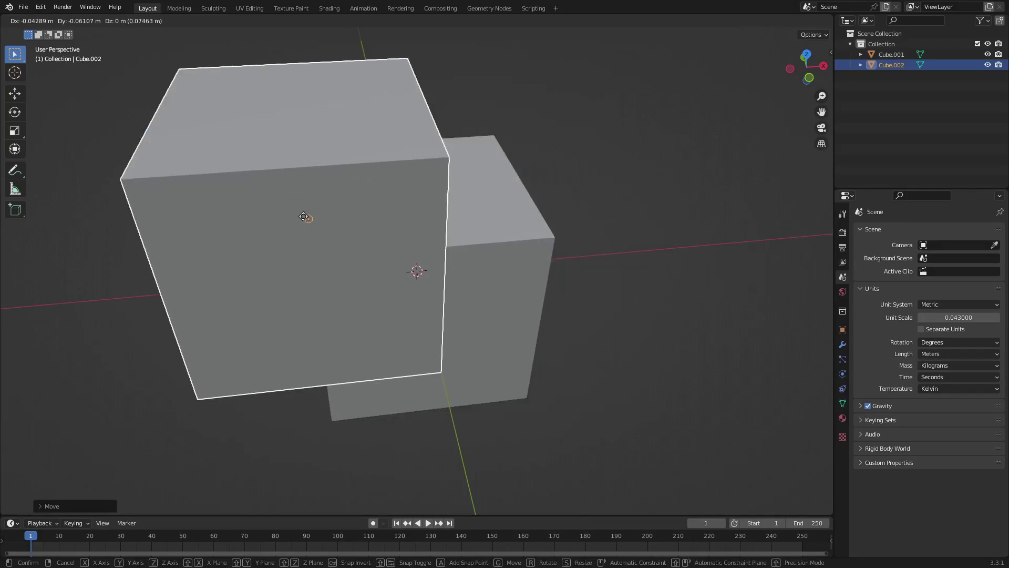
left_click(398, 135)
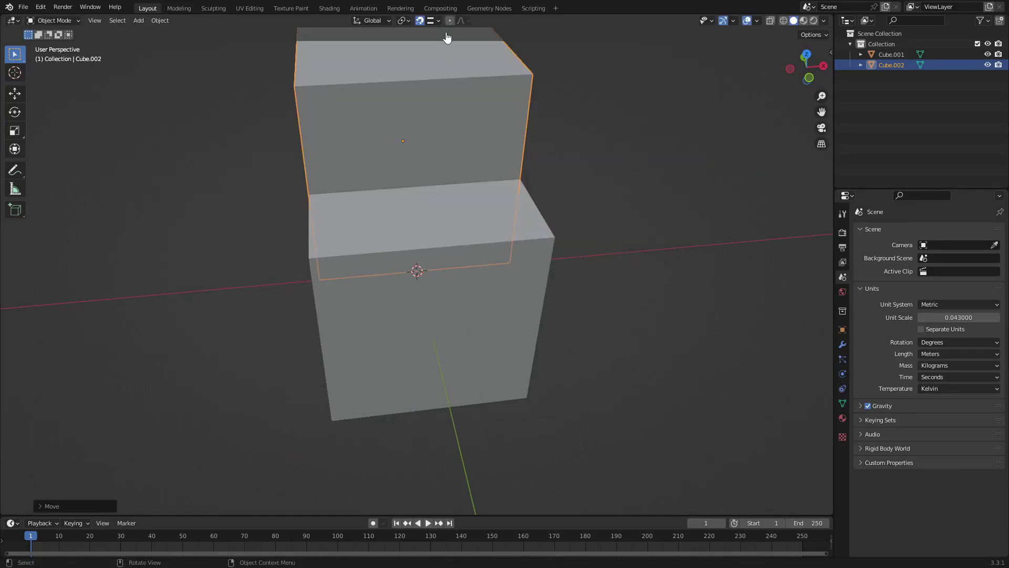
Set snapping to use the closest point and snap the copy against the origin cube's top edge on the positive Y side.
left_click(432, 21)
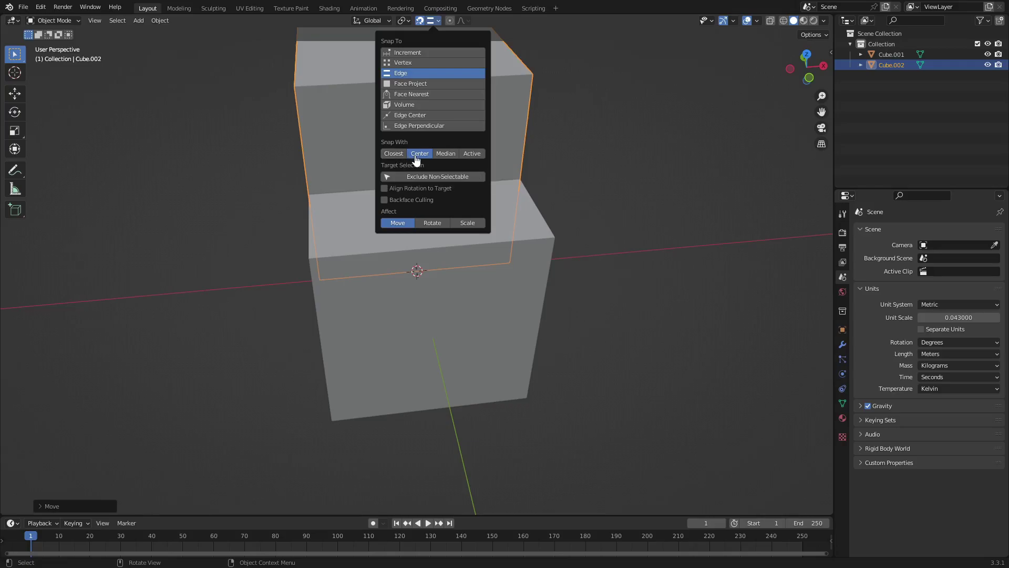
middle_click_drag(279, 124, 374, 101)
middle_click_drag(352, 214, 321, 170)
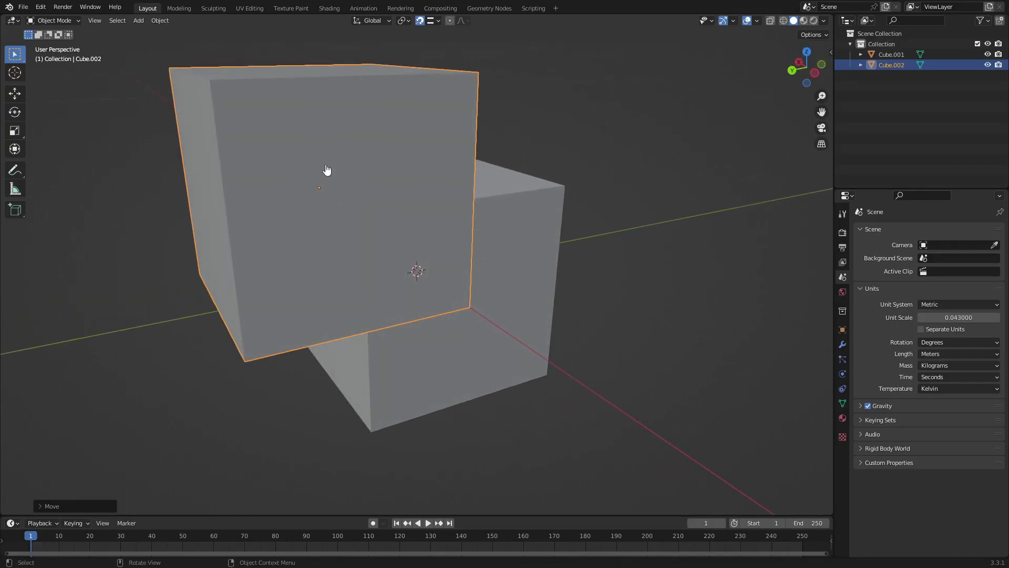
mouse_move(327, 181)
middle_mouse_down()
mouse_move(360, 187)
mouse_move(324, 181)
middle_mouse_up()
left_click(431, 21)
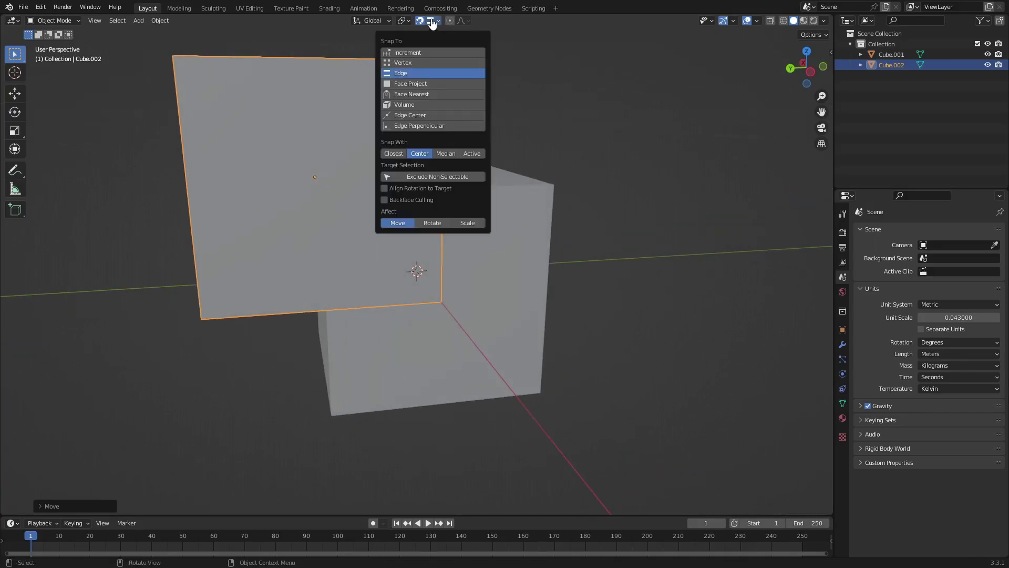
middle_click_drag(180, 235, 315, 226)
key("g")
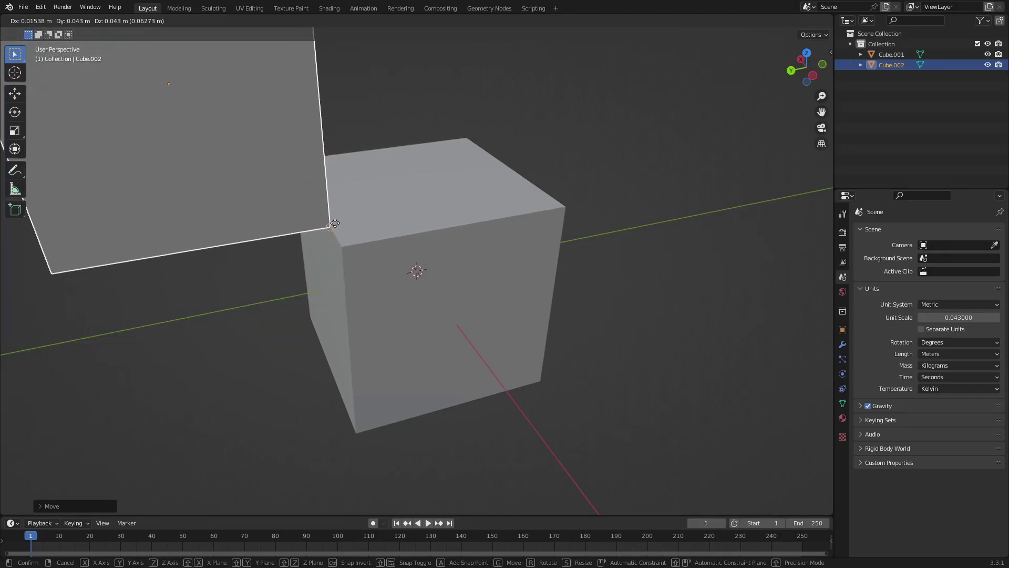
left_click(324, 216)
middle_click_drag(329, 194, 342, 115)
Switch the snapping target back to Increment.
left_click(431, 21)
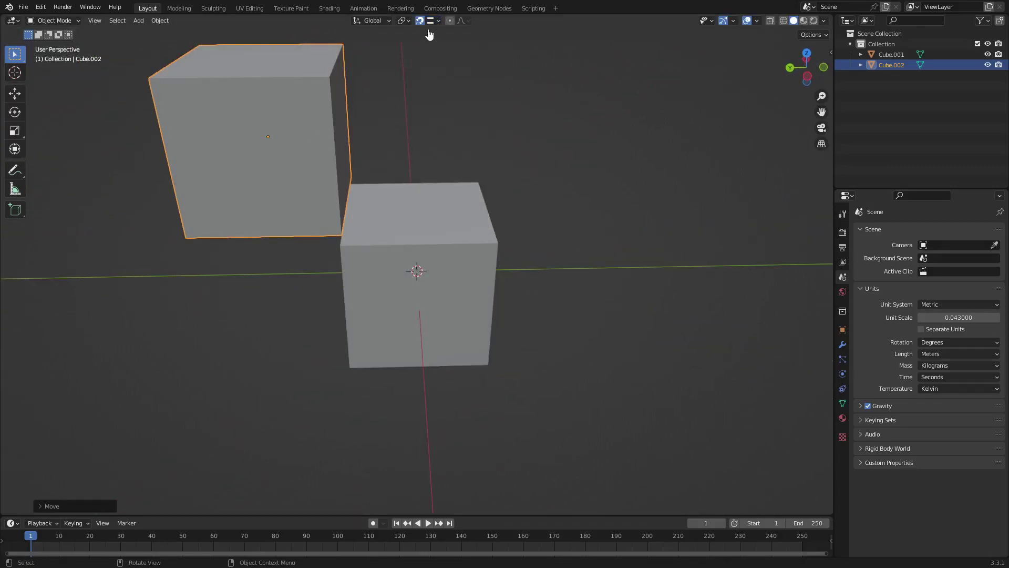
left_click(431, 20)
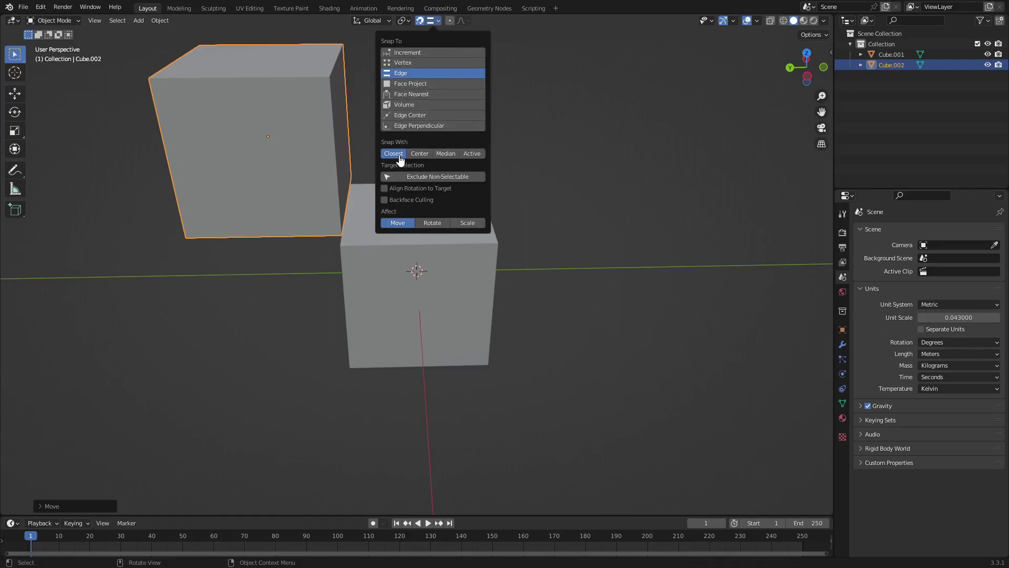
left_click(408, 52)
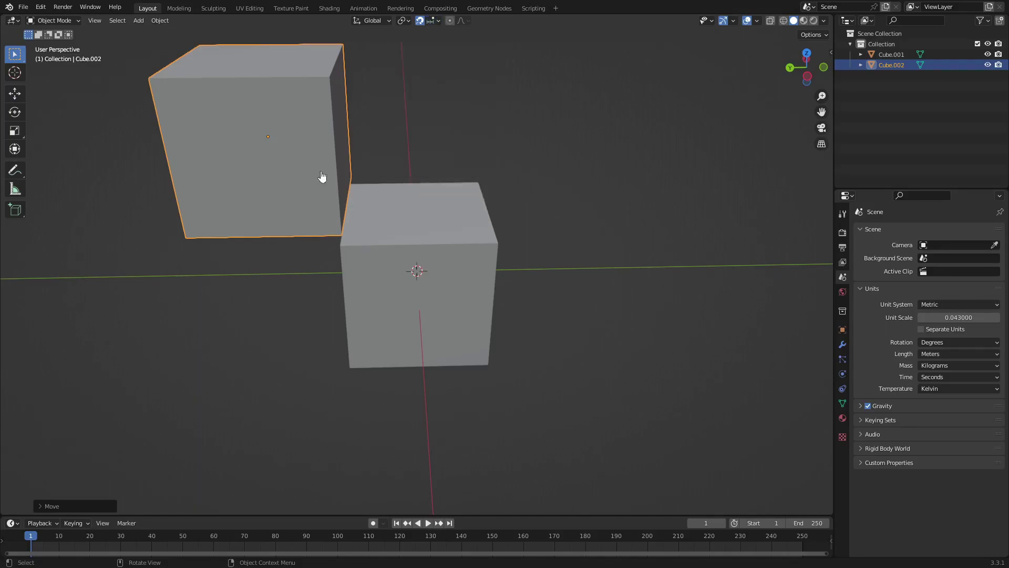
Delete the duplicated cube and select the remaining cube at the origin.
scroll(339, 230, "down", 6)
key("Delete")
left_click(398, 257)
middle_click_drag(378, 259, 499, 221)
scroll(476, 251, "down", 5)
scroll(475, 249, "up", 3)
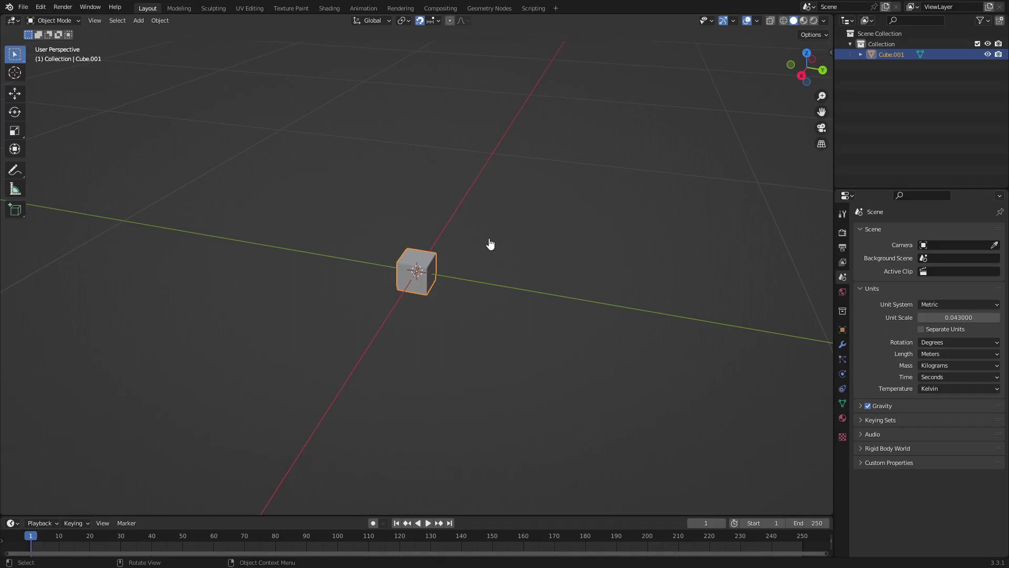
Set the unit scale to 1 and view the cube against the grid from above.
scroll(468, 332, "down", 3)
left_click(963, 317)
type("1")
key("Return")
scroll(457, 311, "up", 3)
middle_click_drag(457, 311, 396, 331)
scroll(372, 265, "up", 5)
scroll(371, 265, "down", 5)
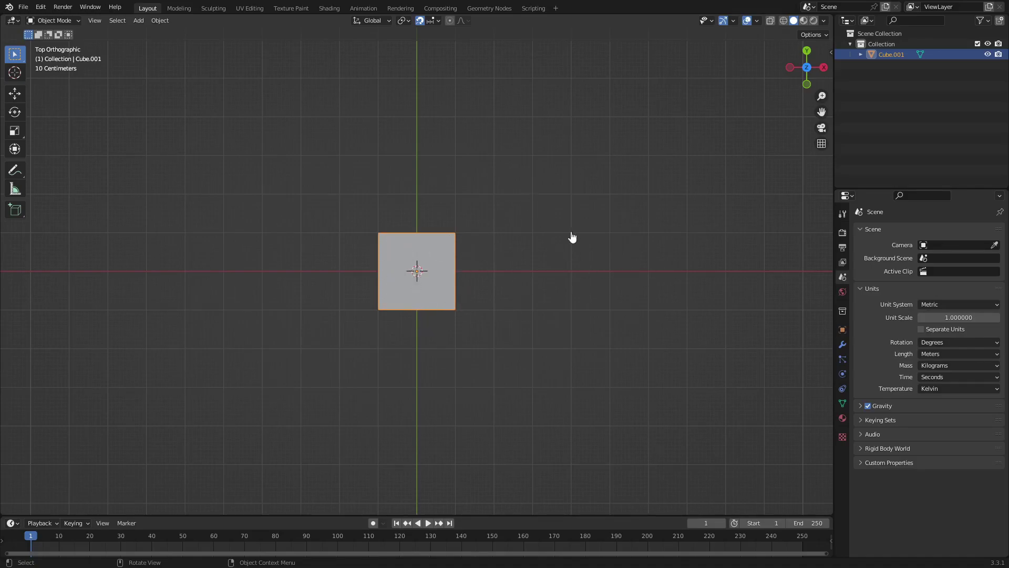
Scale the cube down uniformly to about 0.837 and compare its edges with the grid lines.
type("s2")
key("Return")
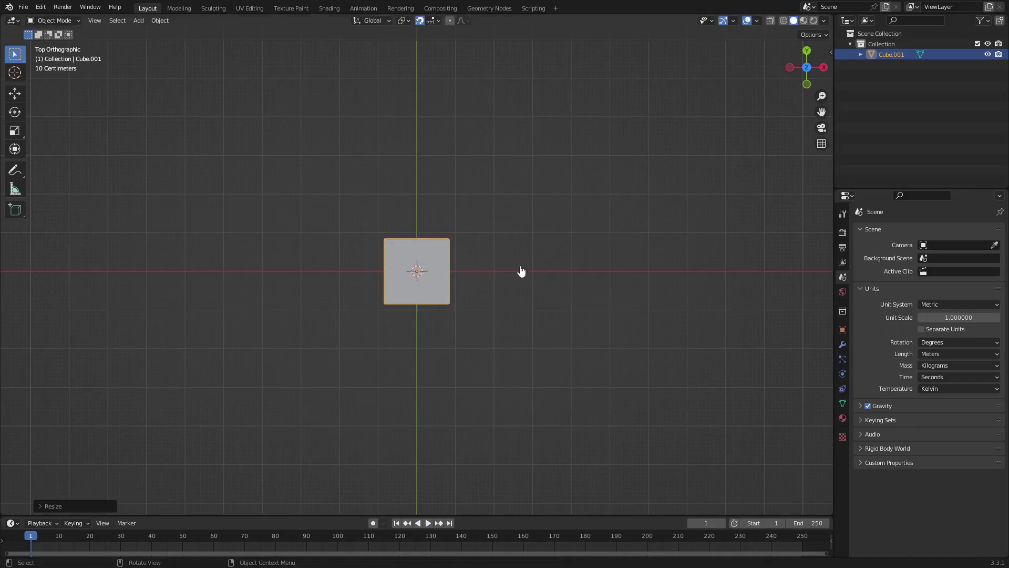
scroll(384, 191, "up", 3)
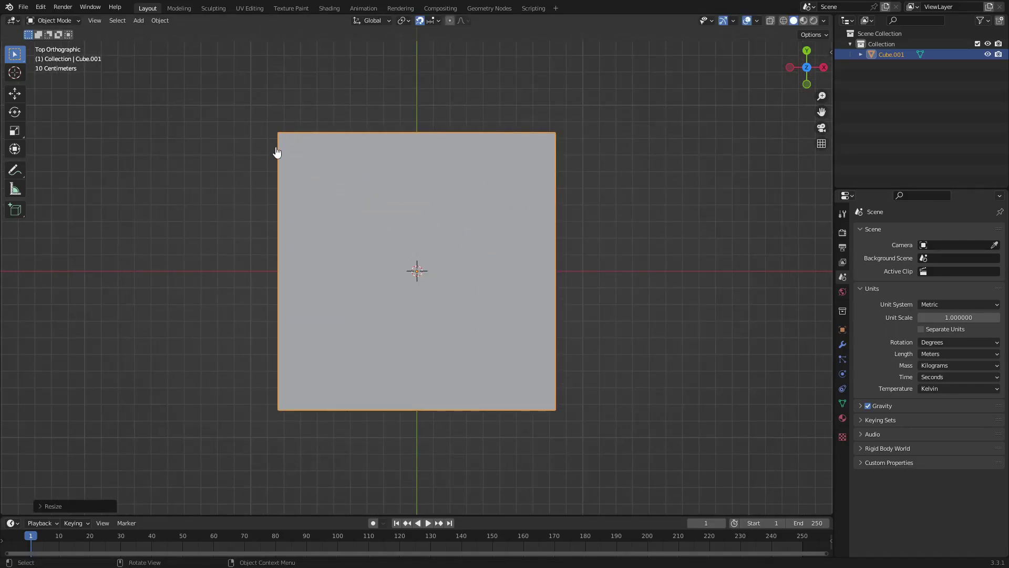
scroll(563, 401, "down", 7)
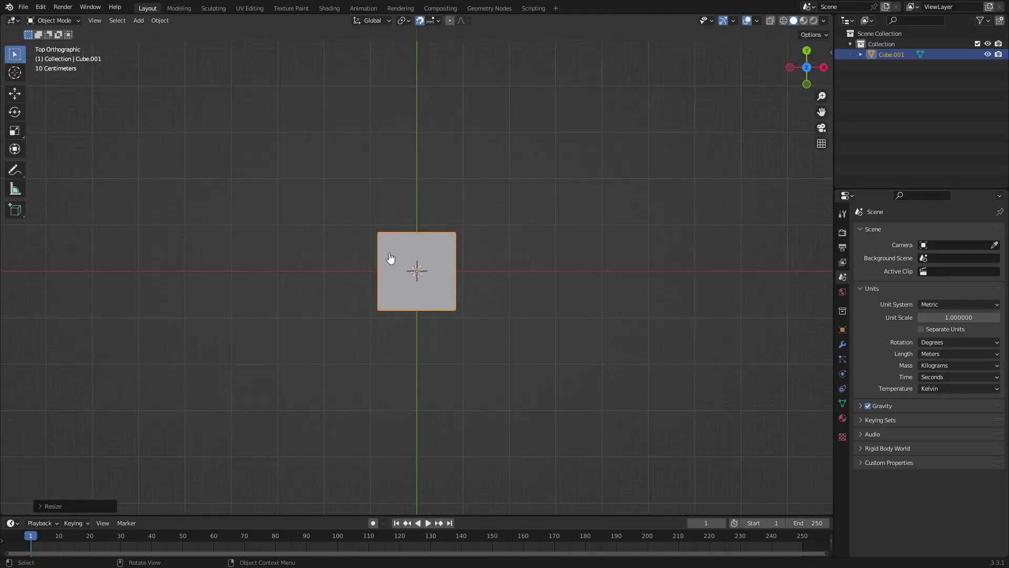
Duplicate the cube 2 m along positive X and move the copy almost against the original.
key("shift+d")
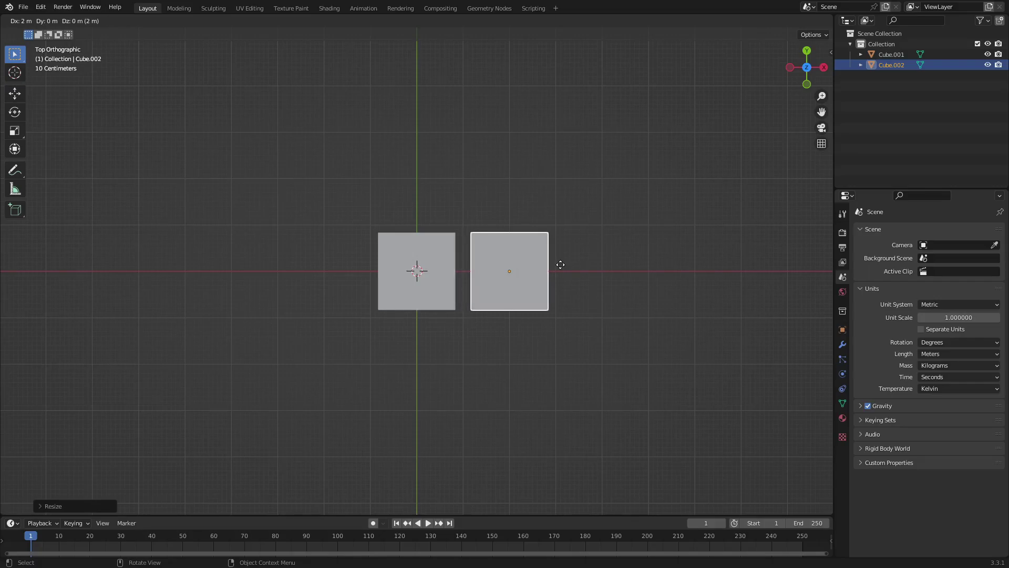
left_click(556, 266)
scroll(547, 289, "up", 5)
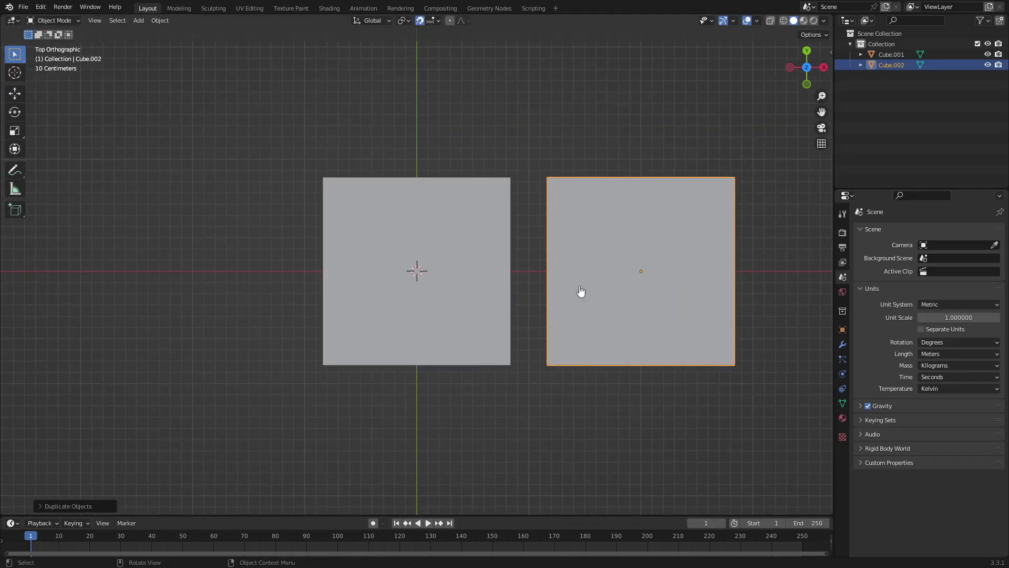
left_click(640, 169)
left_click_drag(640, 239, 603, 229)
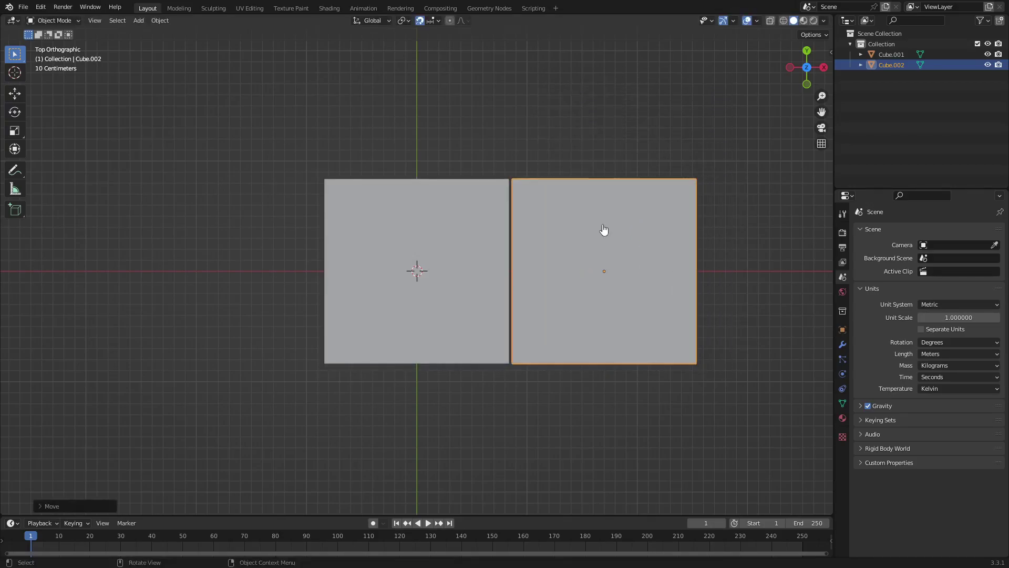
scroll(567, 162, "up", 4)
scroll(604, 190, "down", 1)
Move the copy back and forth in small snapping increments, leaving it slightly overlapping the original at X 1.6 m.
key("g")
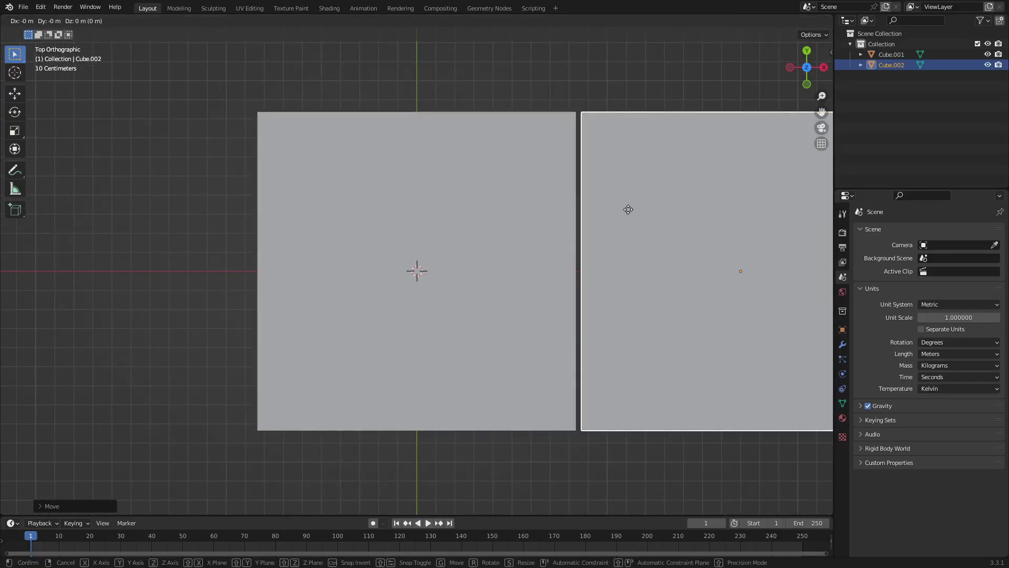
left_click(608, 207)
left_click(563, 142)
left_click(515, 153)
left_click(605, 158)
left_click(513, 161)
left_click(615, 165)
scroll(627, 275, "down", 2)
scroll(627, 275, "down", 4)
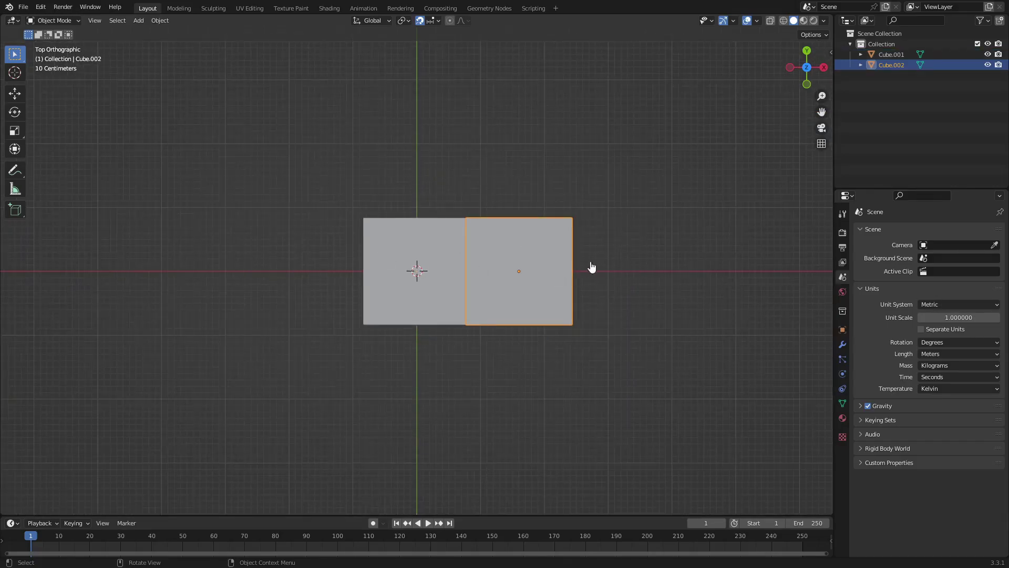
Show the copy's transform values and inspect its exact X scale.
middle_click_drag(531, 289, 457, 244)
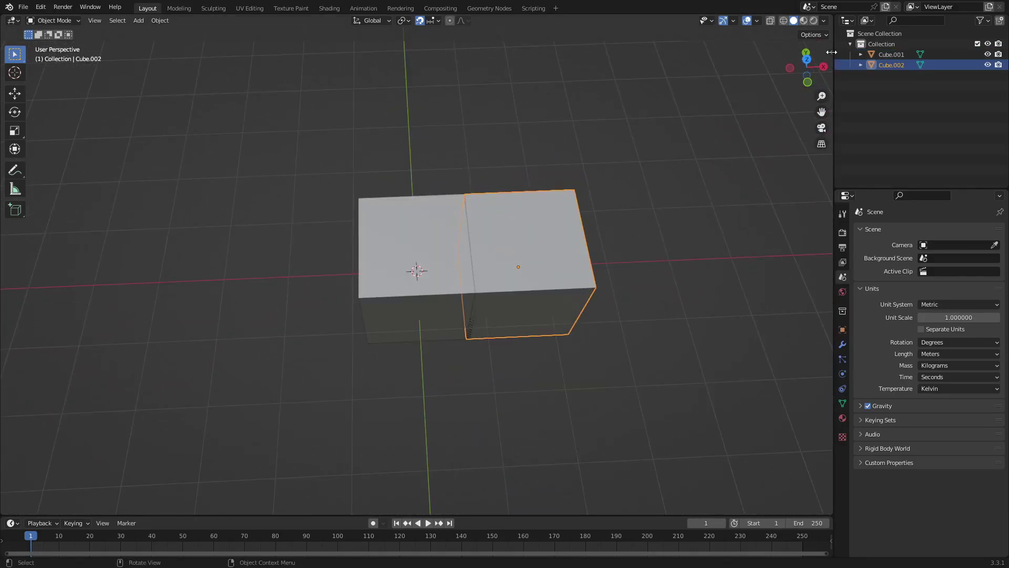
left_click(831, 52)
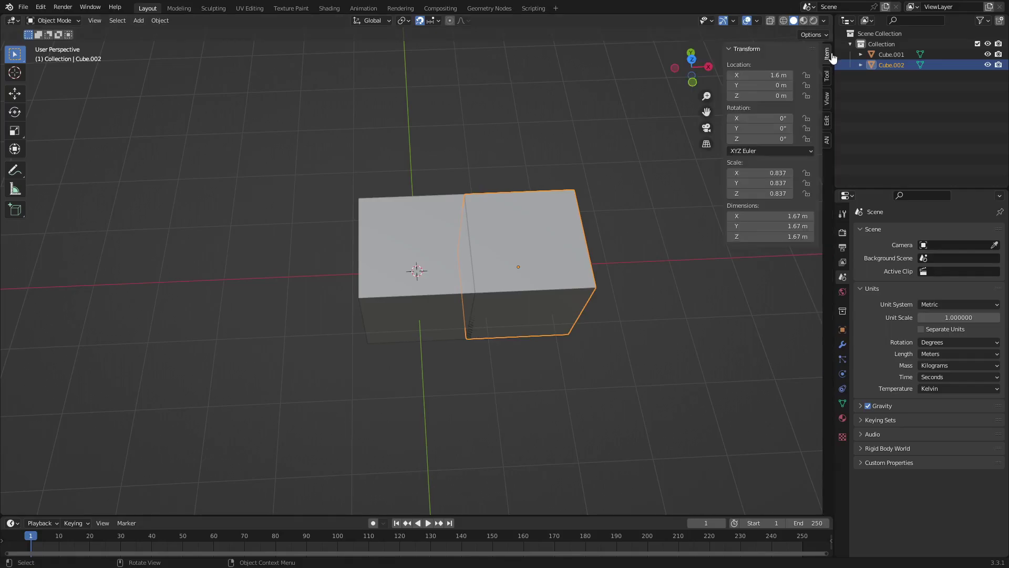
left_click(757, 173)
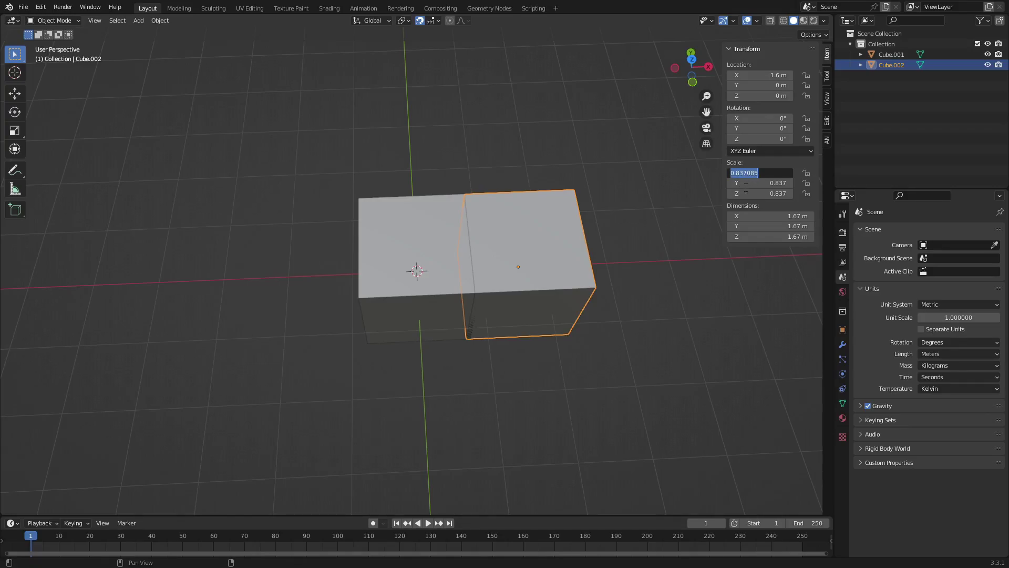
left_click(568, 238)
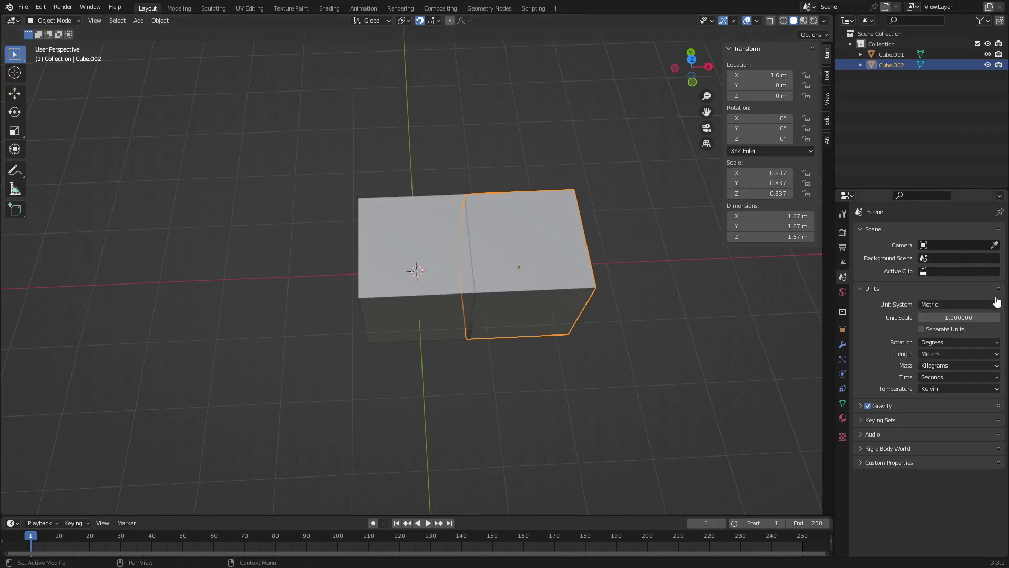
Delete the duplicated cube, select the remaining one and set the unit scale to 1.207.
left_click_drag(958, 317, 999, 316)
key("Delete")
key("a")
middle_click_drag(529, 310, 520, 288)
left_click_drag(958, 317, 947, 317)
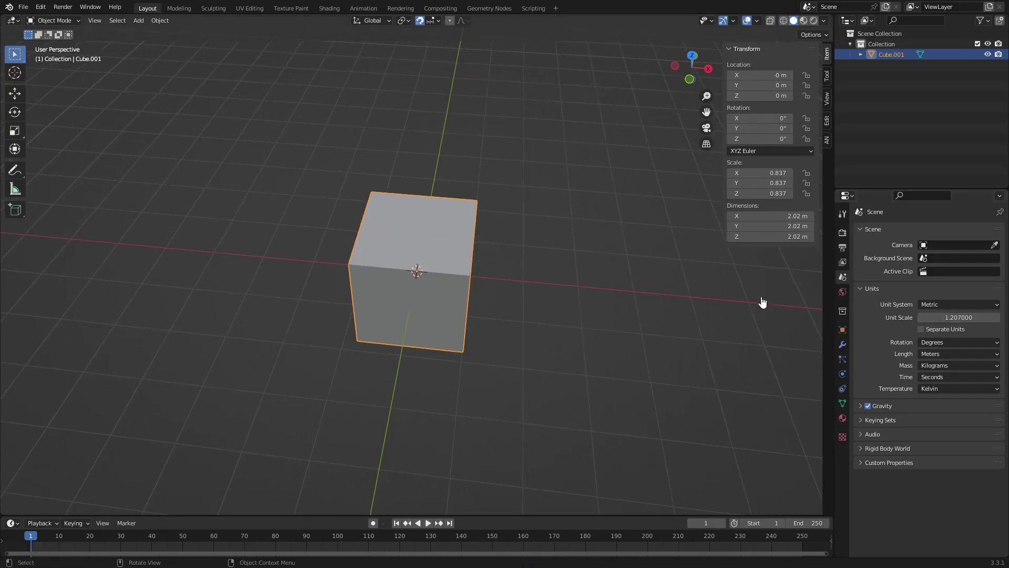
Align the view to the top of the cube and set the scene's unit scale to 1.195.
key("KP_7")
scroll(421, 304, "up", 4)
scroll(421, 303, "up", 2)
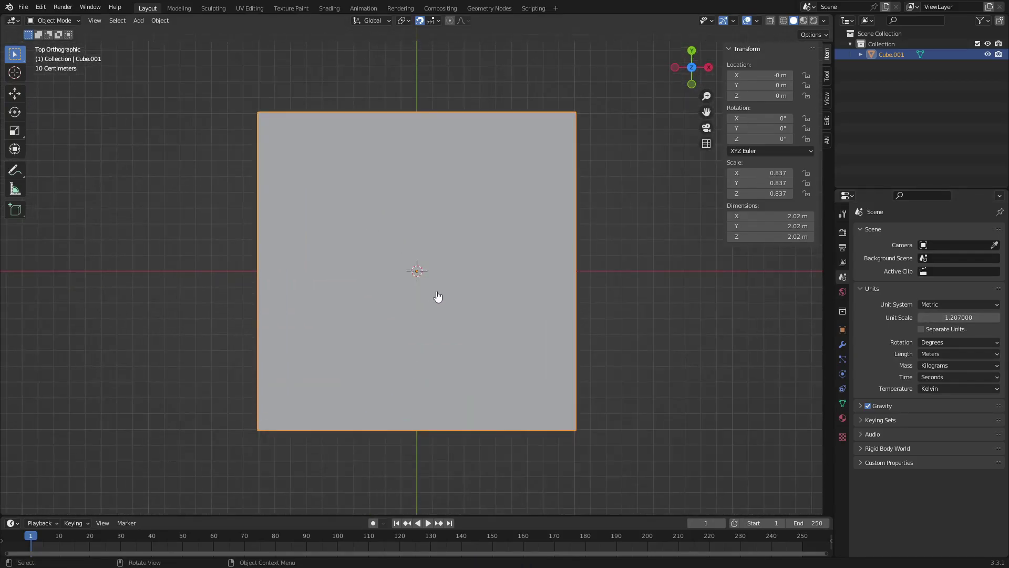
left_click_drag(952, 317, 967, 327)
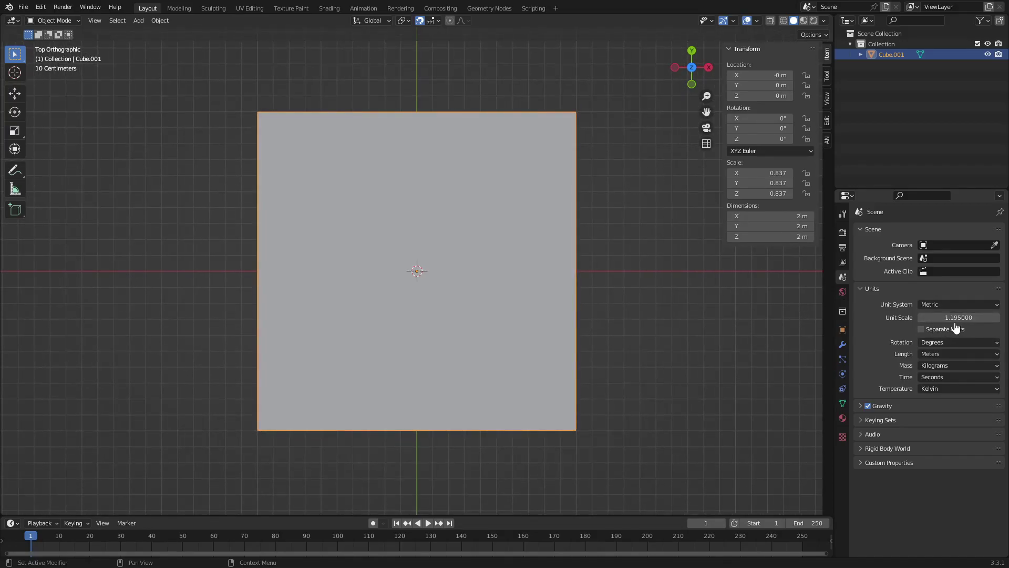
left_click(956, 317)
key("End")
key("Return")
Duplicate the cube 2 m along positive X and inspect the shared corner closely against the grid.
scroll(543, 409, "down", 4)
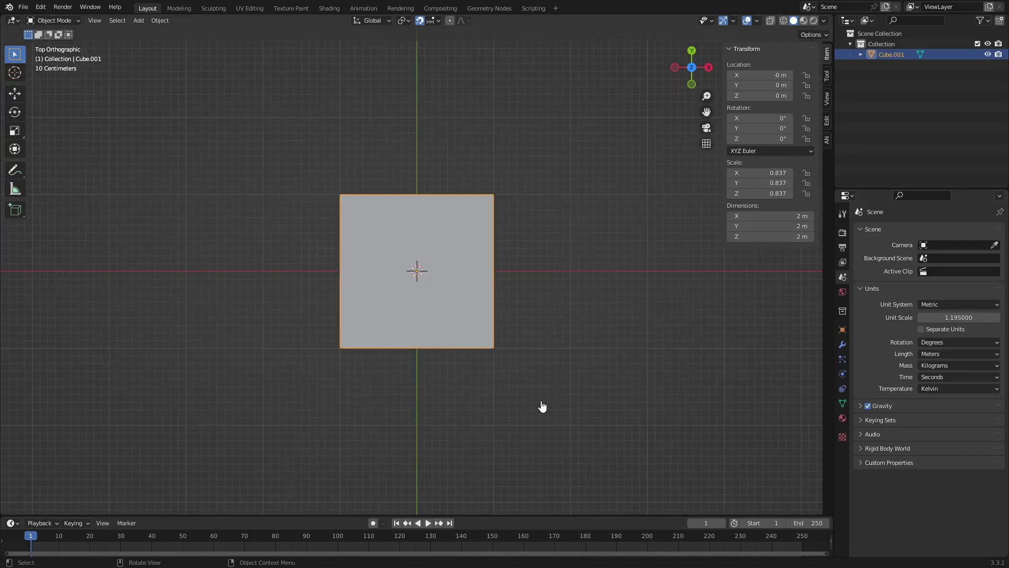
key("shift+d")
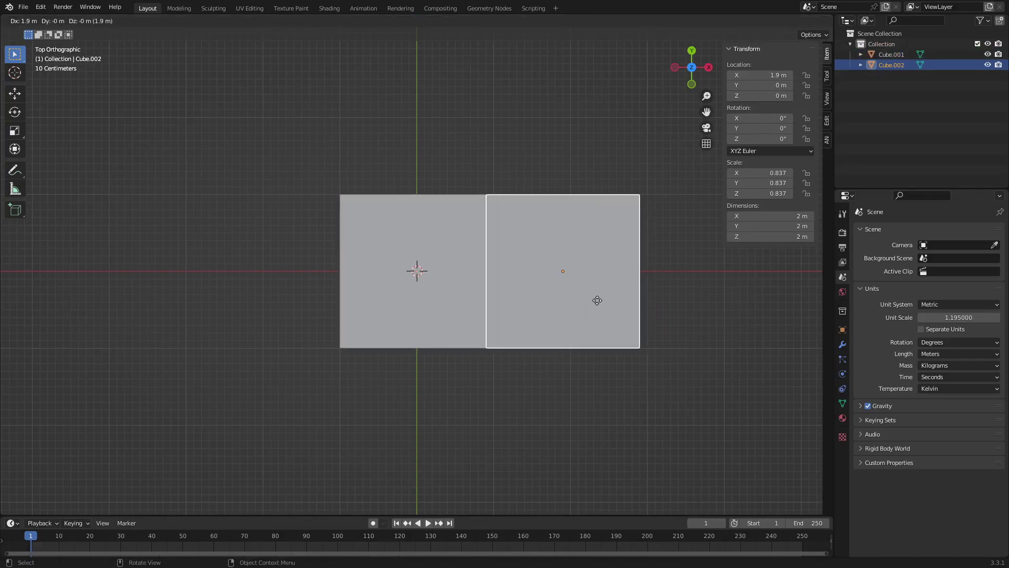
left_click(602, 296)
scroll(538, 226, "up", 6)
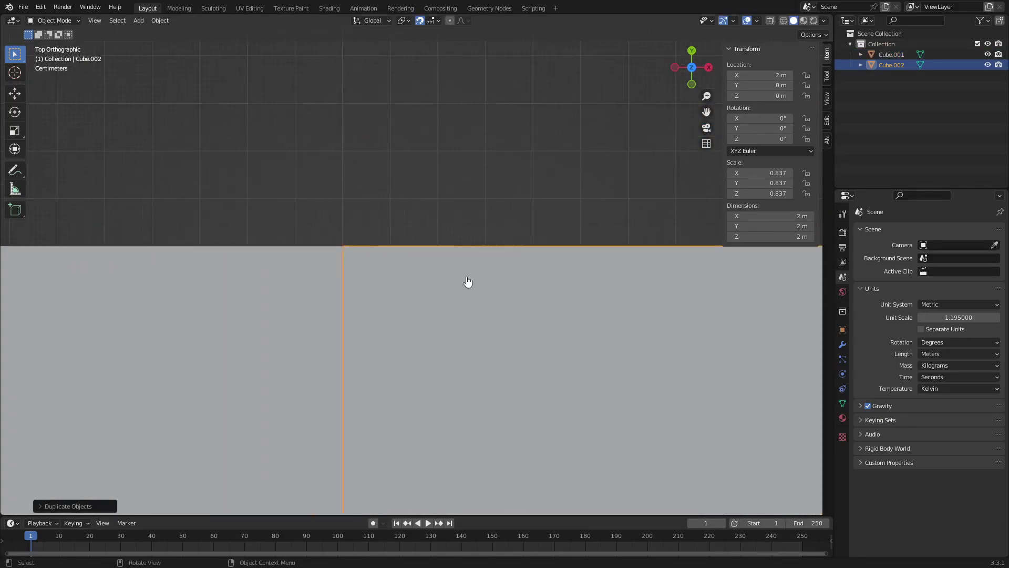
scroll(481, 277, "up", 4)
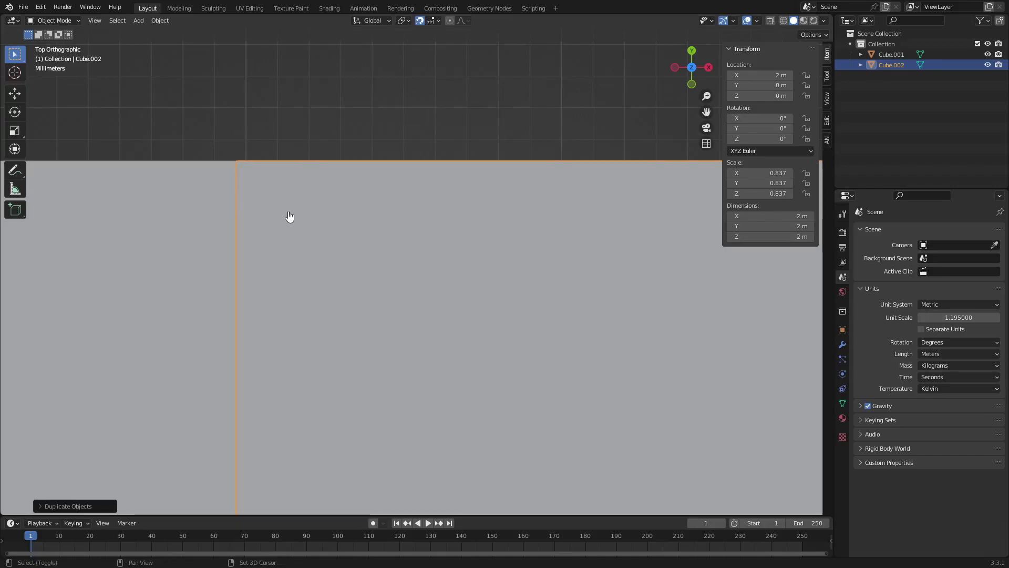
scroll(443, 367, "up", 5, "shift")
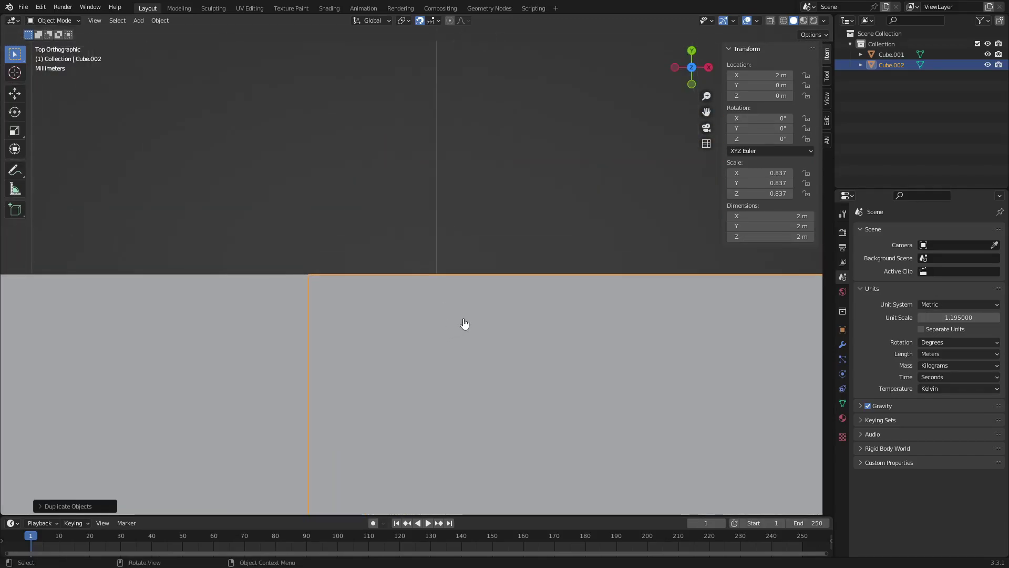
Delete the duplicated cube, select the remaining one and refine the unit scale to 1.19462.
key("Delete")
left_click(410, 330)
left_click_drag(957, 317, 996, 323)
left_click(966, 317)
left_click(966, 317)
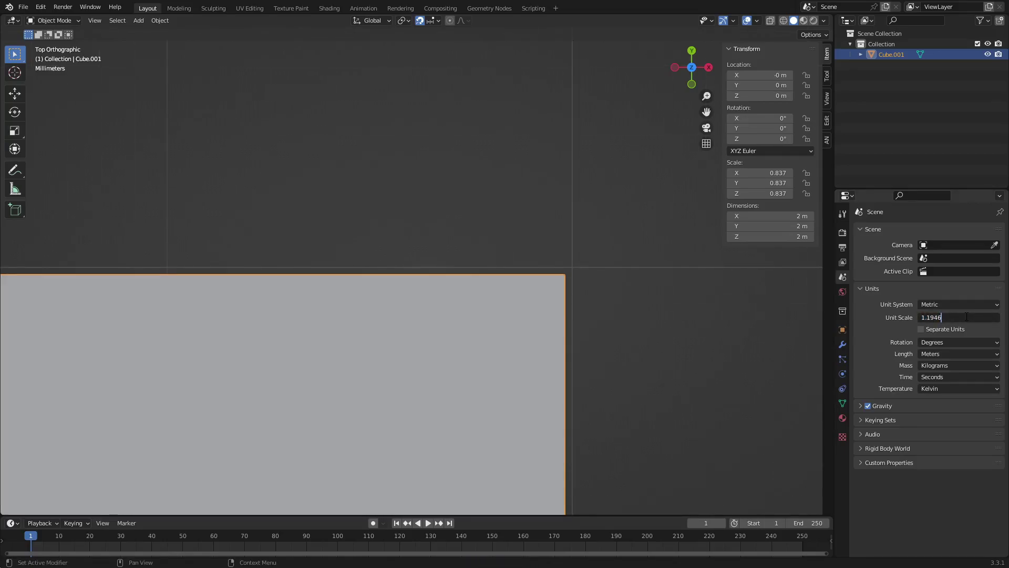
type("2")
key("Return")
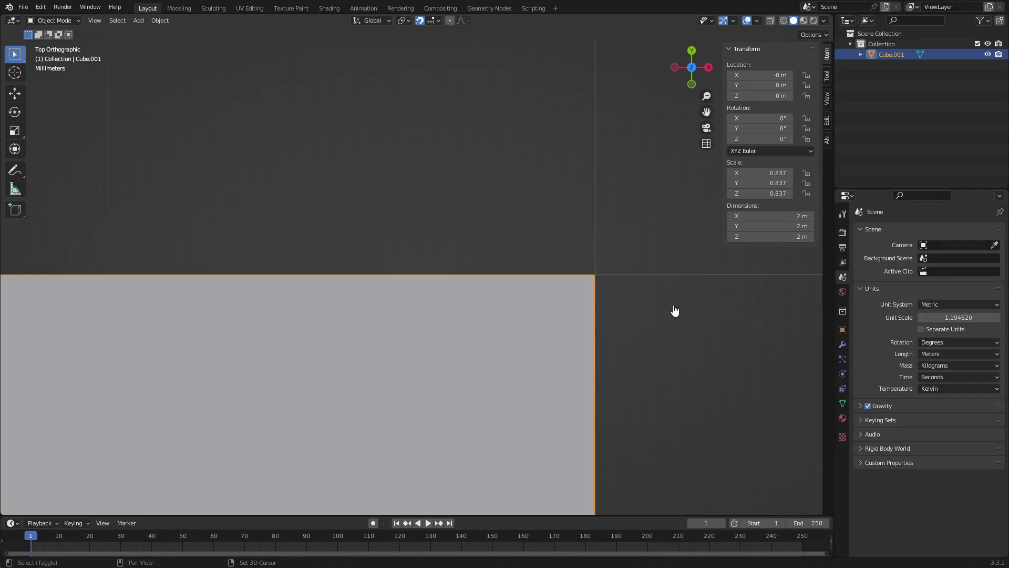
Check the cube's corner against the grid and duplicate the cube 2 m along positive X.
middle_click_drag(674, 311, 466, 269, "shift")
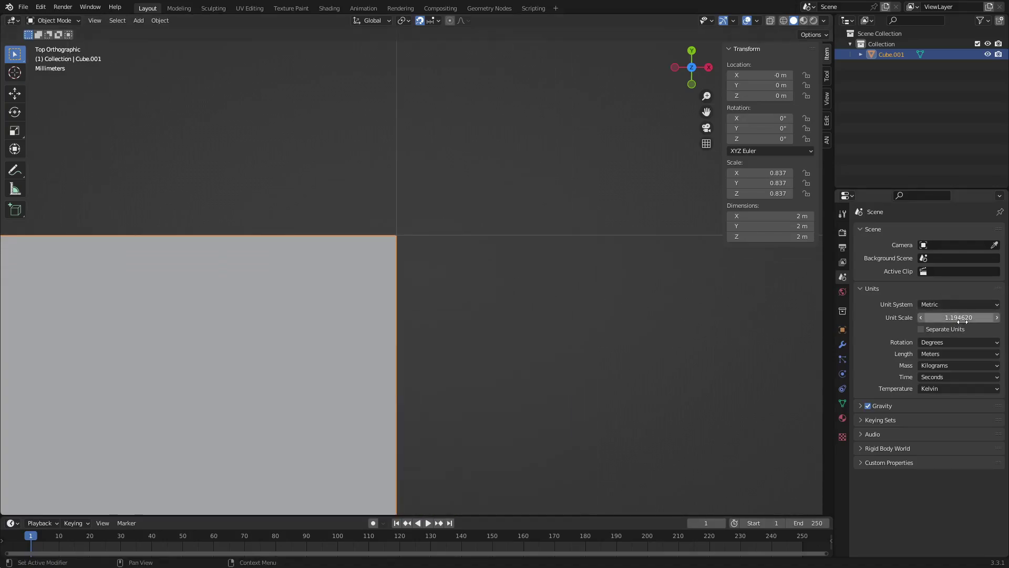
scroll(421, 299, "down", 4)
scroll(345, 366, "down", 5)
scroll(407, 331, "up", 3)
middle_click_drag(408, 331, 444, 227, "shift")
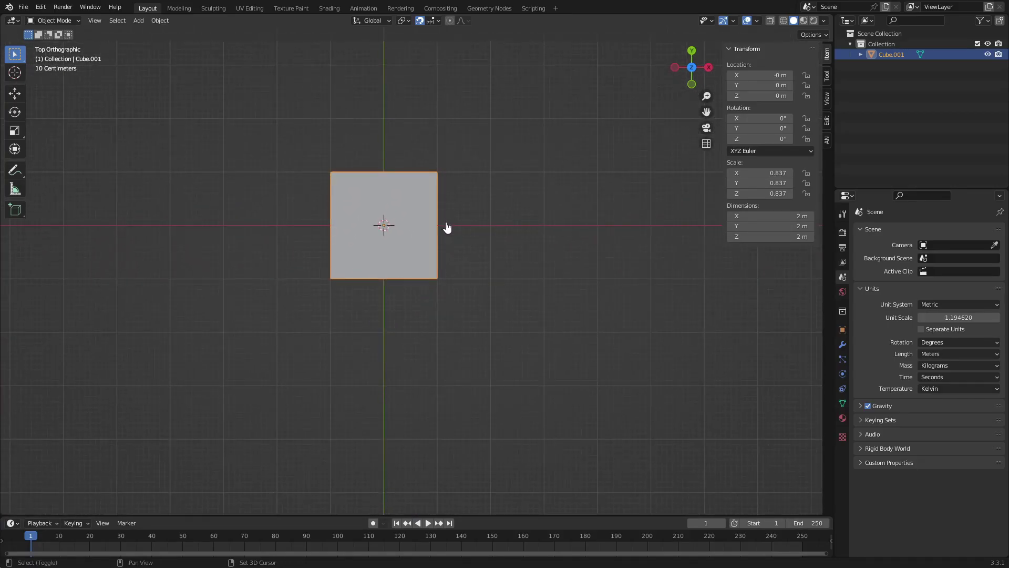
key("shift+d")
left_click(554, 218)
scroll(547, 210, "up", 3)
middle_click_drag(547, 210, 629, 254)
Set the copy's scale to 1 on X, Y and Z and compare its size with the original cube.
left_click(777, 173)
type("1")
key("Return")
left_click(767, 183)
type("1")
key("Return")
left_click(767, 193)
type("1")
key("Return")
middle_click_drag(457, 261, 464, 221)
middle_click_drag(452, 256, 457, 218)
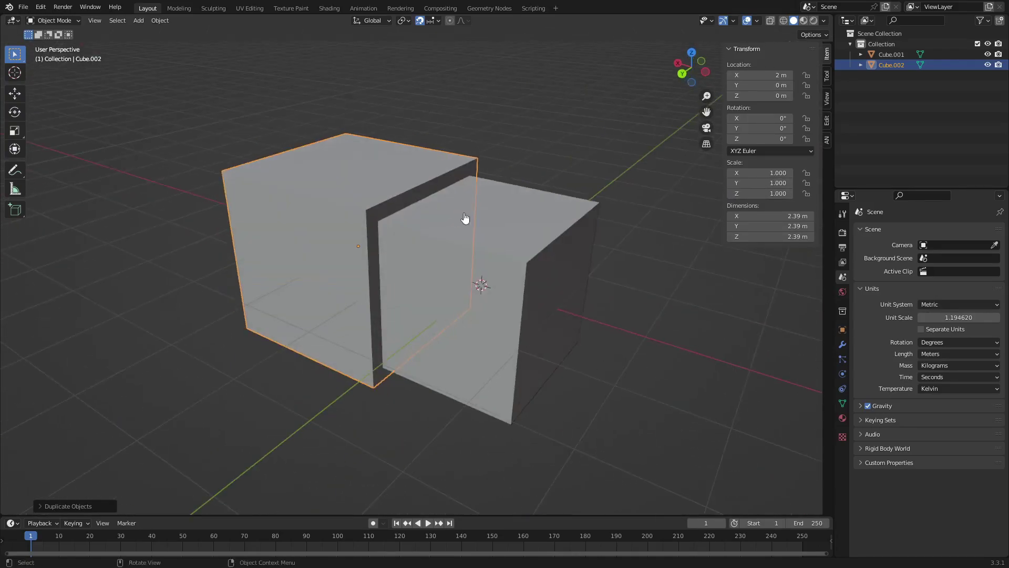
Delete the enlarged copy, select the remaining cube and set the unit scale to 1.
key("Delete")
left_click(522, 268)
middle_click_drag(523, 268, 382, 292)
scroll(382, 292, "down", 3)
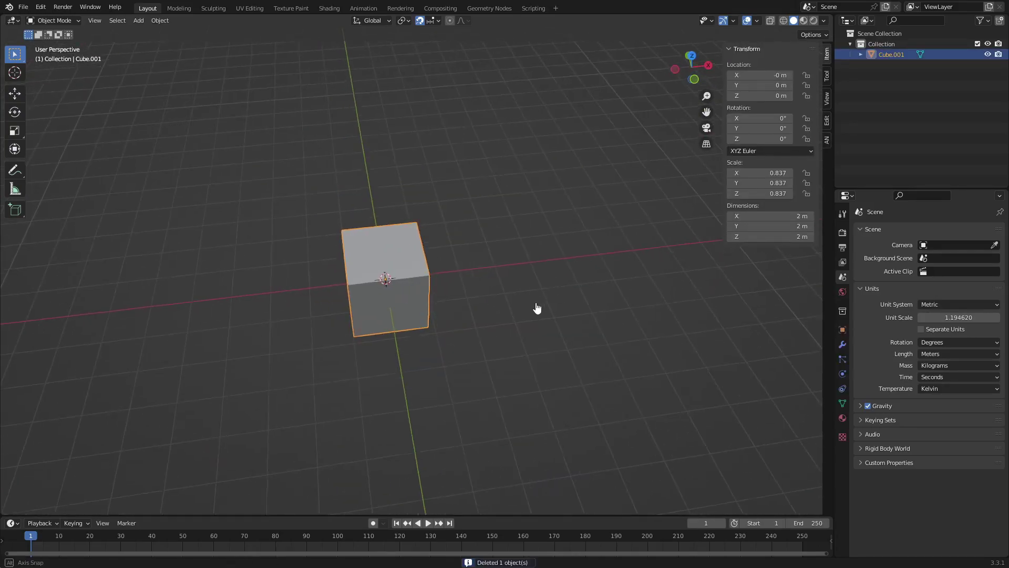
middle_click_drag(538, 308, 387, 252)
scroll(421, 272, "up", 3)
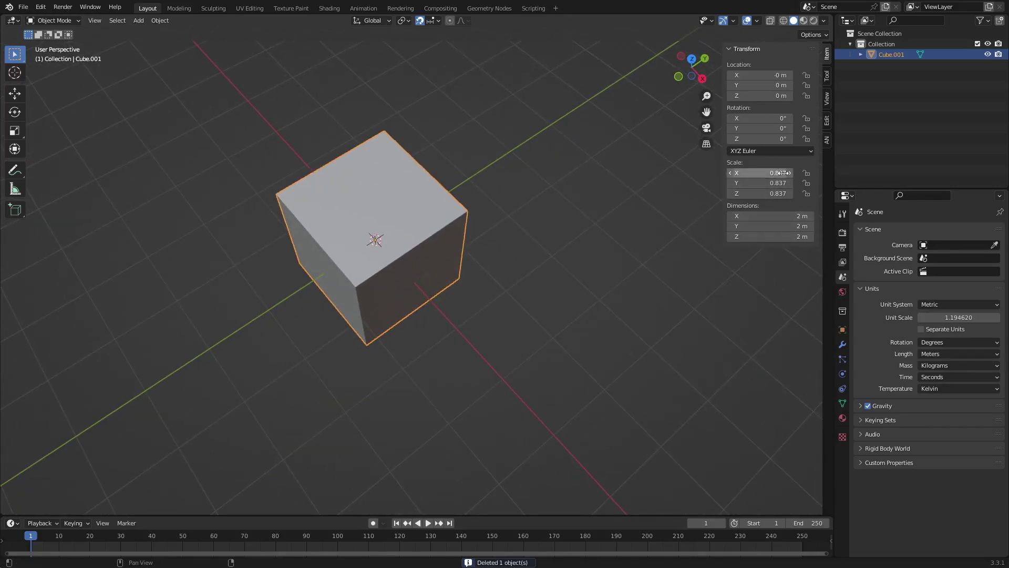
left_click(967, 317)
type("1")
key("Return")
Try applying the cube's scale and undo it.
middle_click_drag(620, 247, 216, 55)
left_click(161, 20)
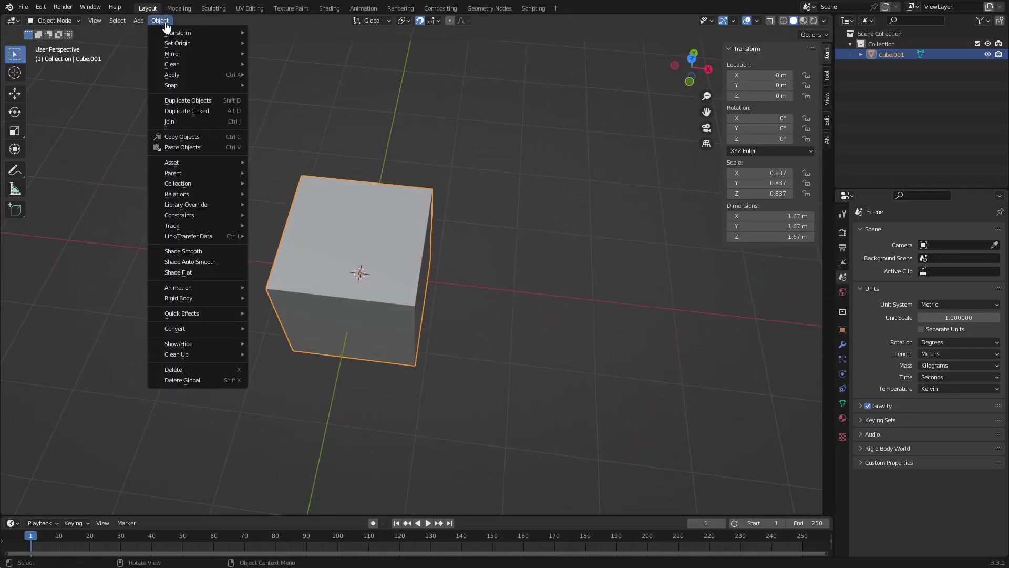
mouse_move(190, 74)
left_click(303, 96)
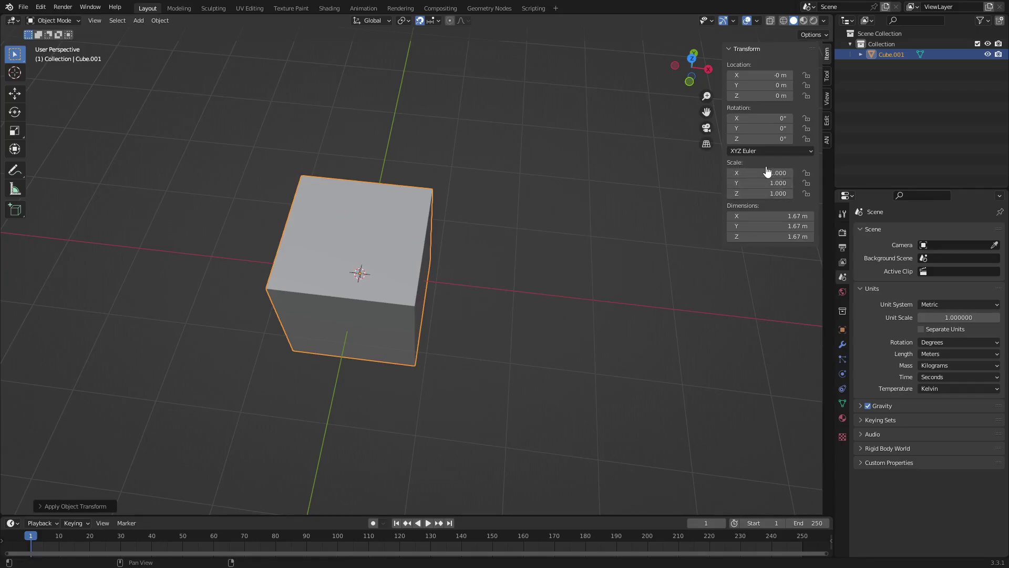
key("ctrl+z")
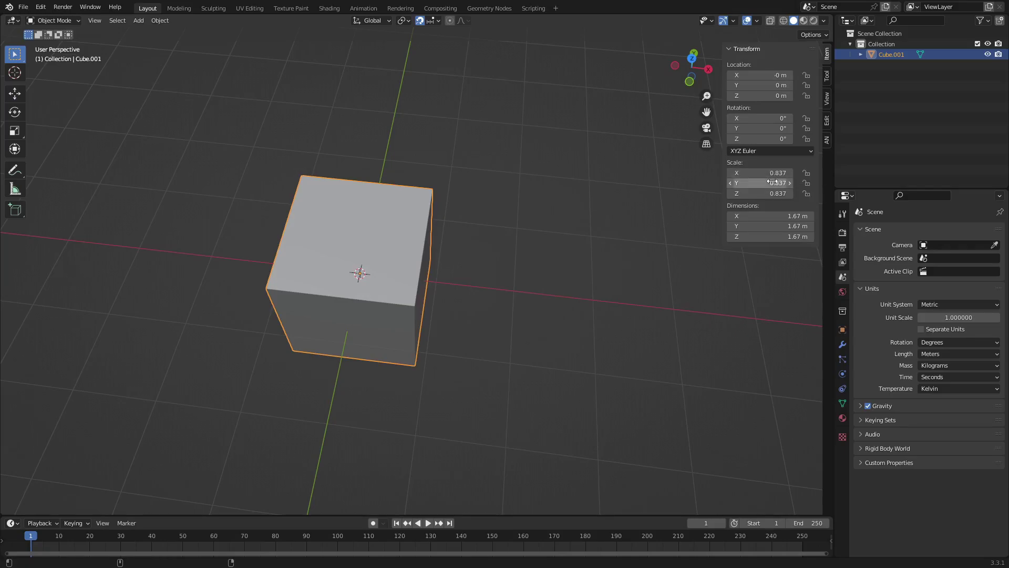
Apply the scale transform to the remaining cube.
middle_click_drag(371, 220, 336, 147)
left_click(155, 22)
middle_click_drag(327, 253, 397, 315)
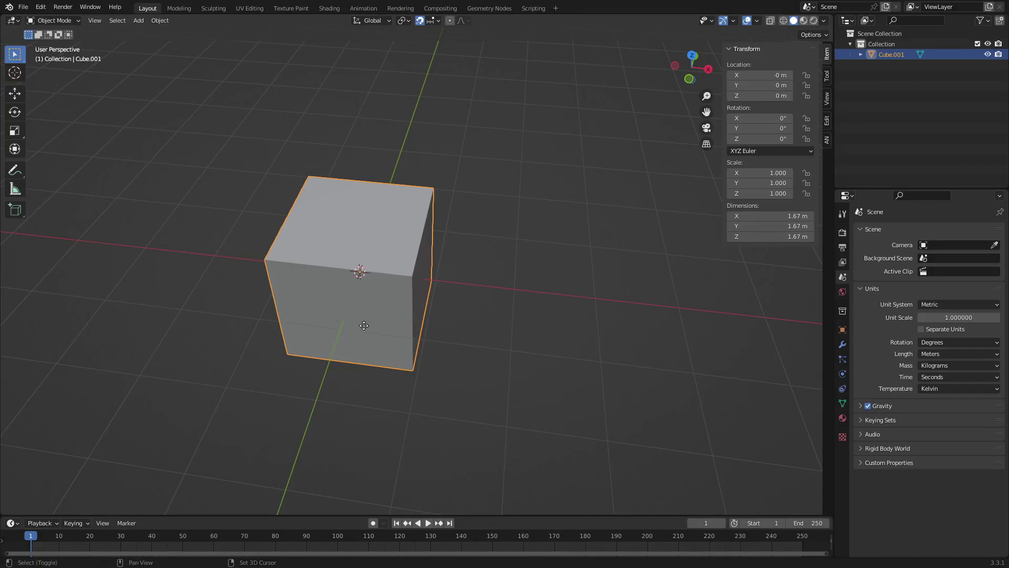
Duplicate the cube with applied scale 2 m along positive X.
key("shift+d")
left_click(492, 323)
mouse_move(487, 322)
middle_mouse_down()
mouse_move(503, 339)
mouse_move(453, 316)
mouse_move(543, 331)
mouse_move(478, 329)
middle_mouse_up()
scroll(453, 316, "down", 3)
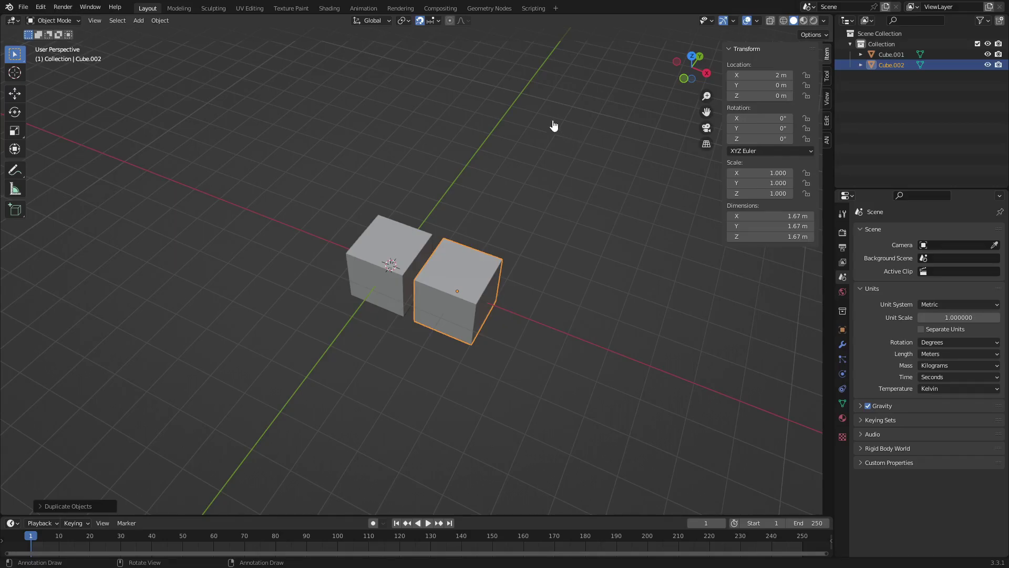
Scale the copied cube freely to about 0.884 and try a free trackball rotation on it.
left_click(431, 21)
key("s")
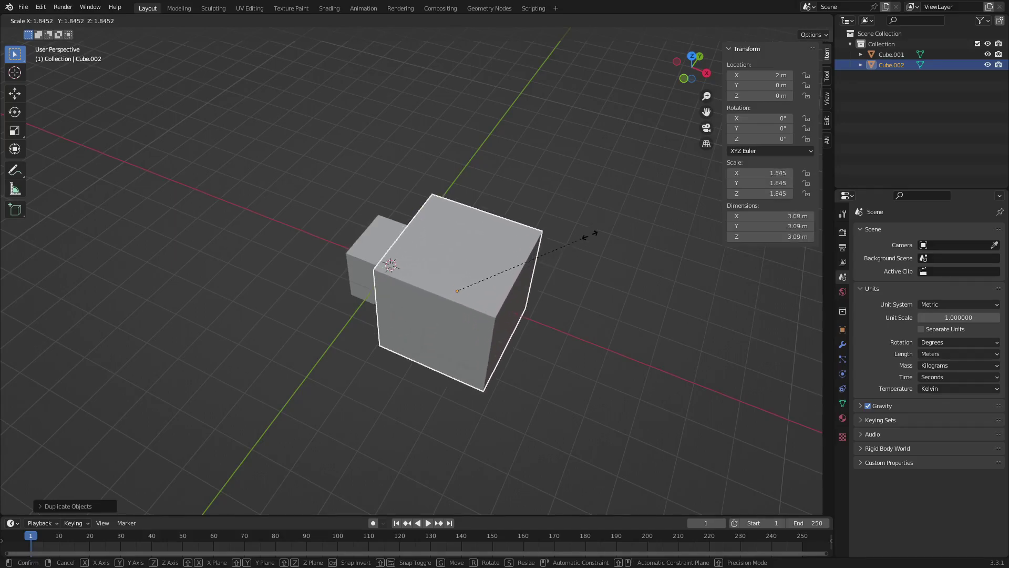
left_click(520, 266)
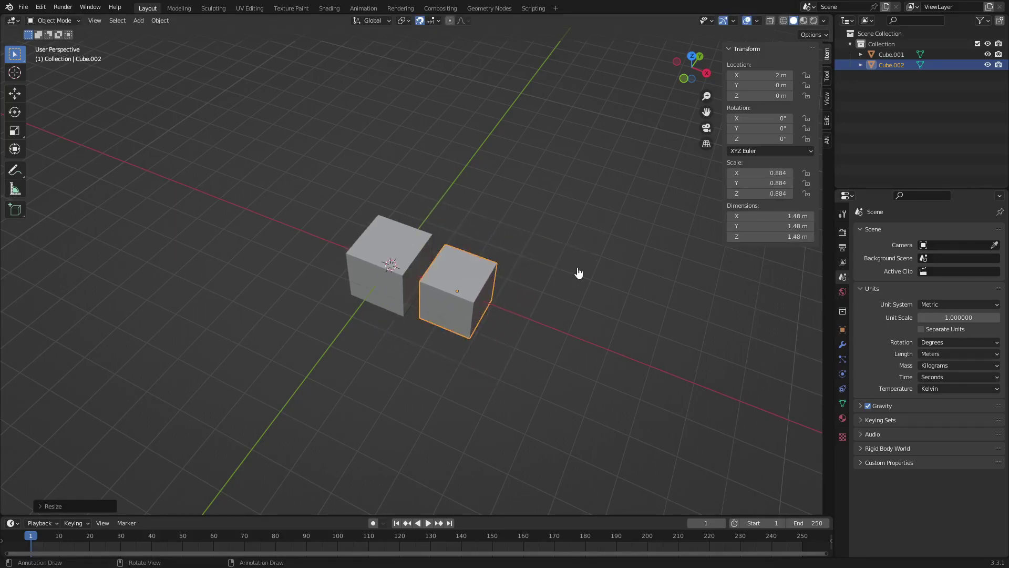
key("r")
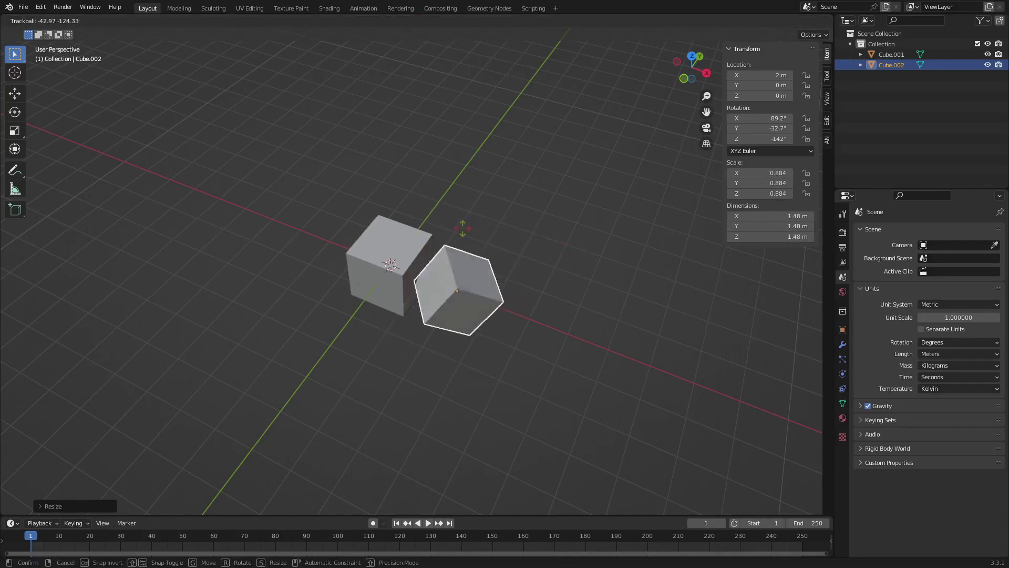
key("Escape")
Make snapping affect Rotate and Scale as well as Move, and try scaling the copy in increments.
left_click(434, 21)
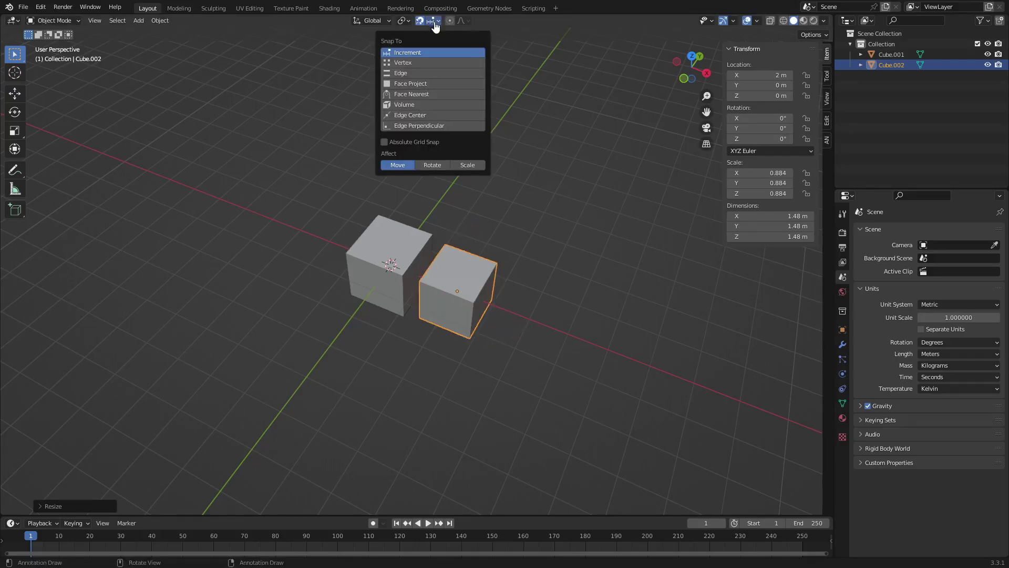
left_click(462, 164)
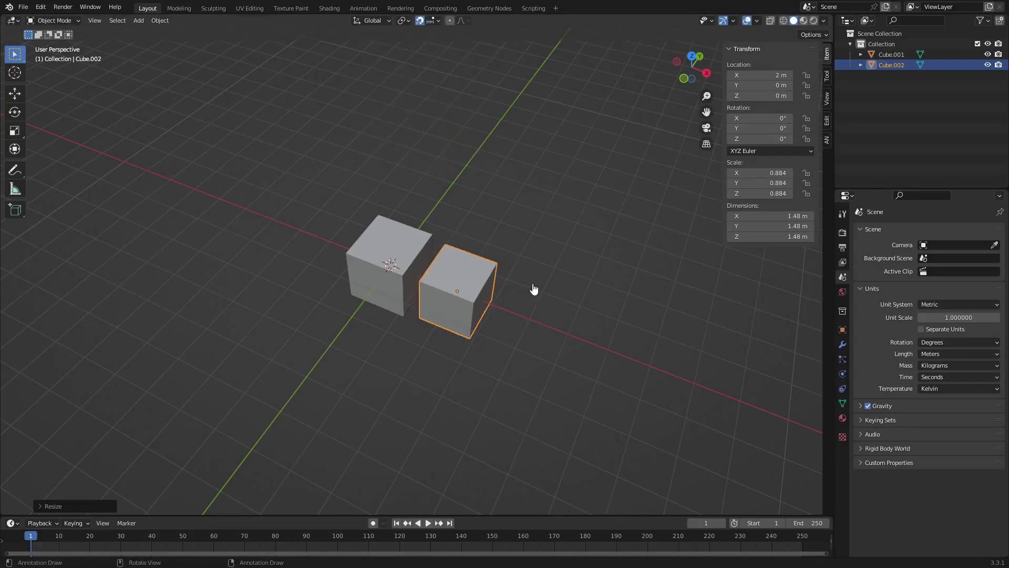
key("s")
key("Escape")
Try rotating the copy in snapped increments, first with the trackball and again about the global X axis.
key("r")
key("r")
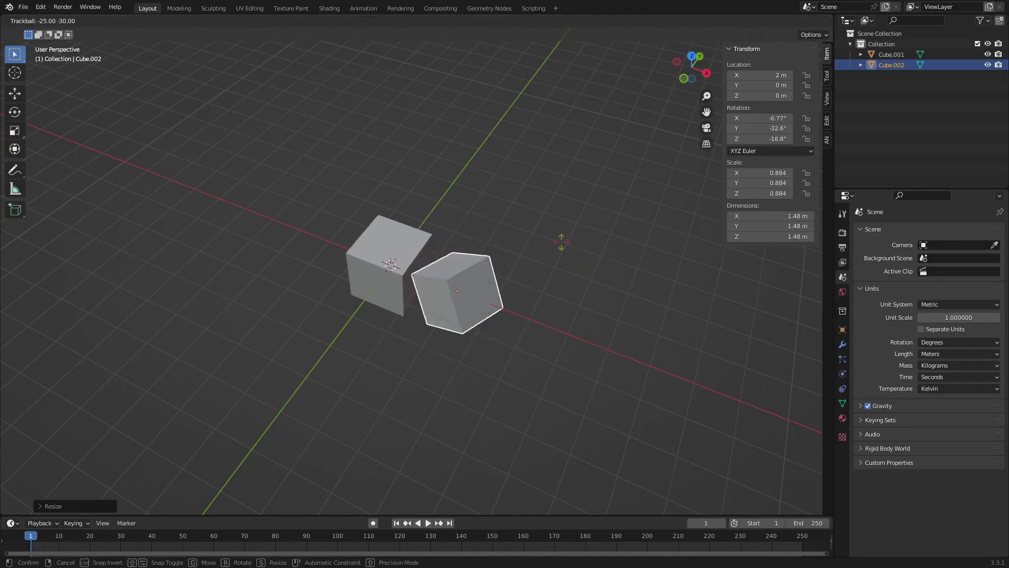
key("Escape")
key("r")
key("x")
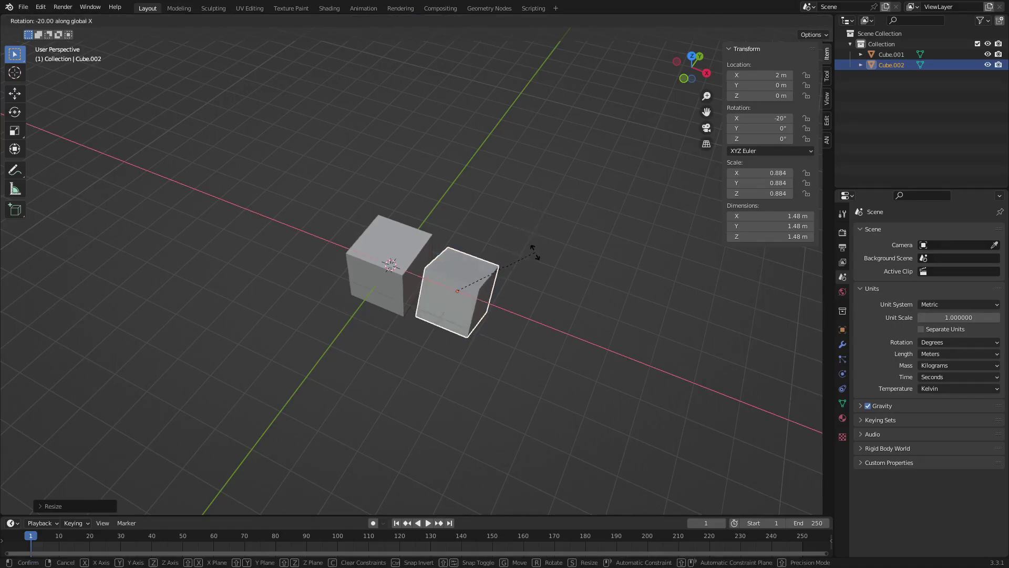
key("Escape")
Review the available snapping targets and the transforms they affect, with both cubes in close view.
middle_click_drag(527, 311, 421, 213)
scroll(421, 213, "up", 3)
left_click(435, 21)
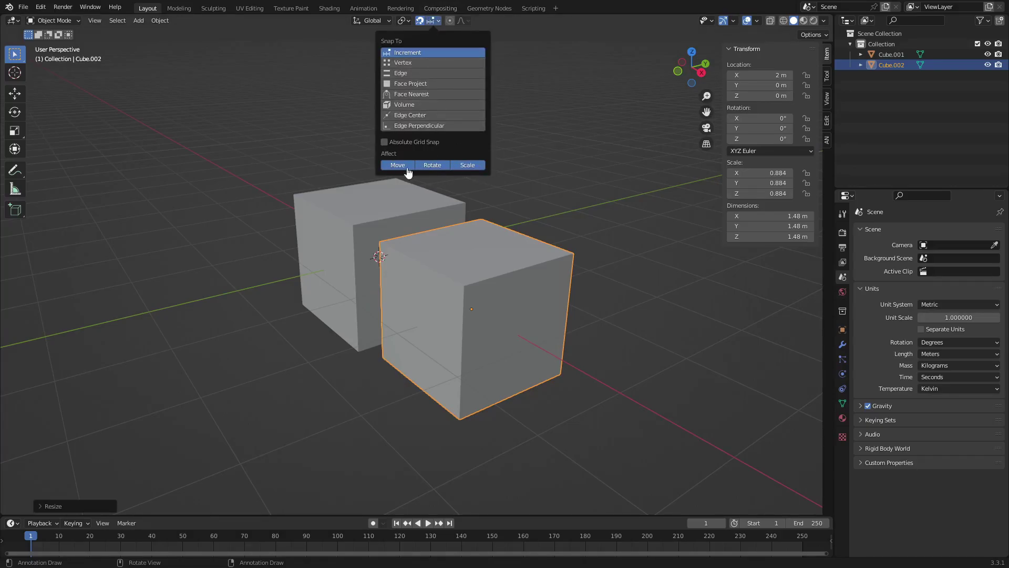
middle_click_drag(560, 155, 600, 174)
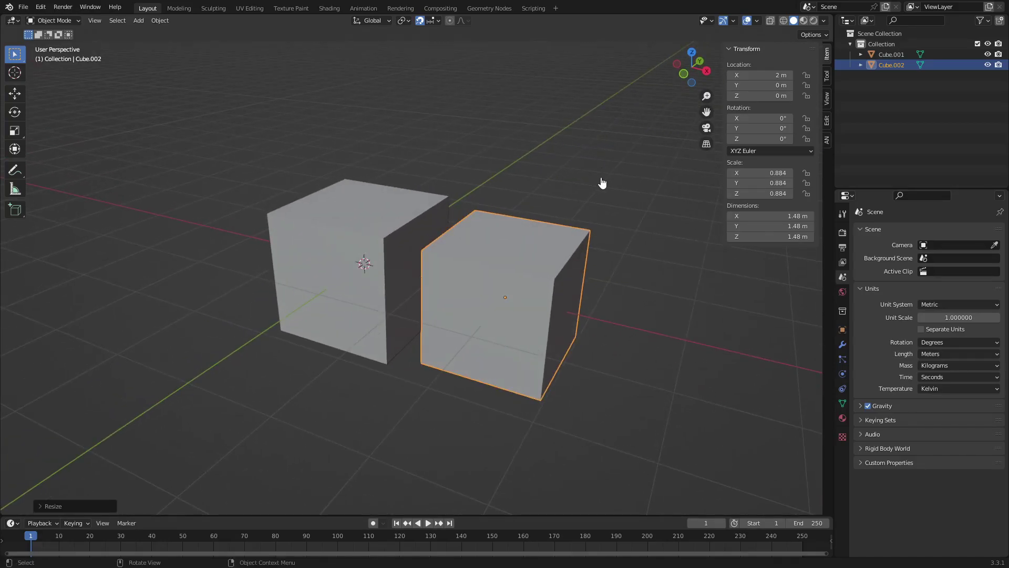